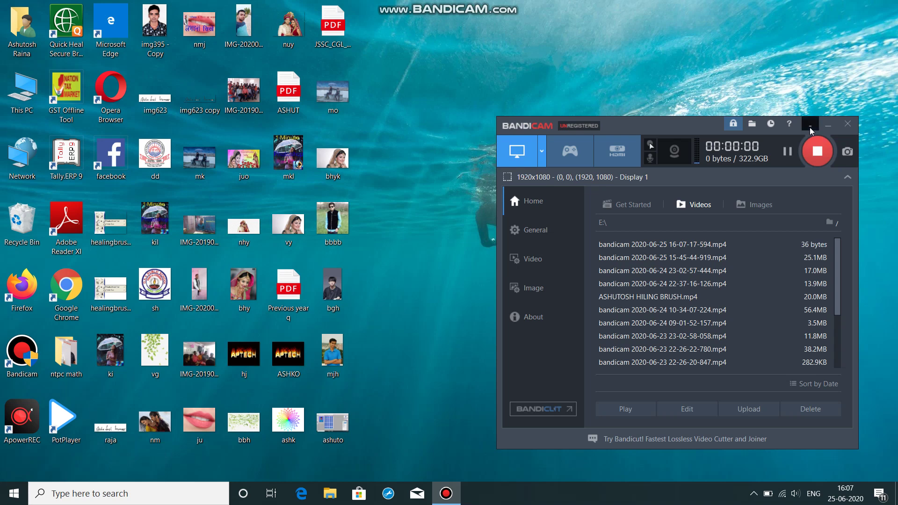
Minimize the Bandicam recorder window to the tray
click(811, 126)
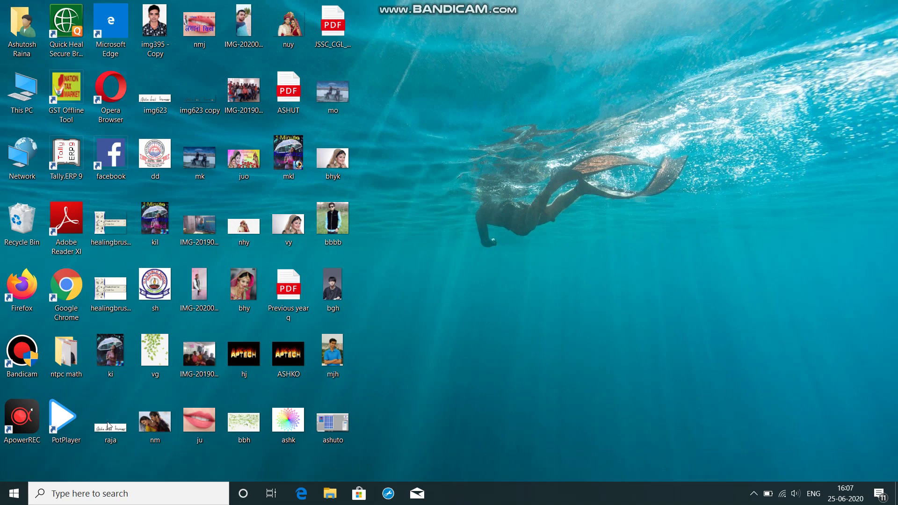
Start Adobe Photoshop 7.0 from the Windows Start menu
click(14, 494)
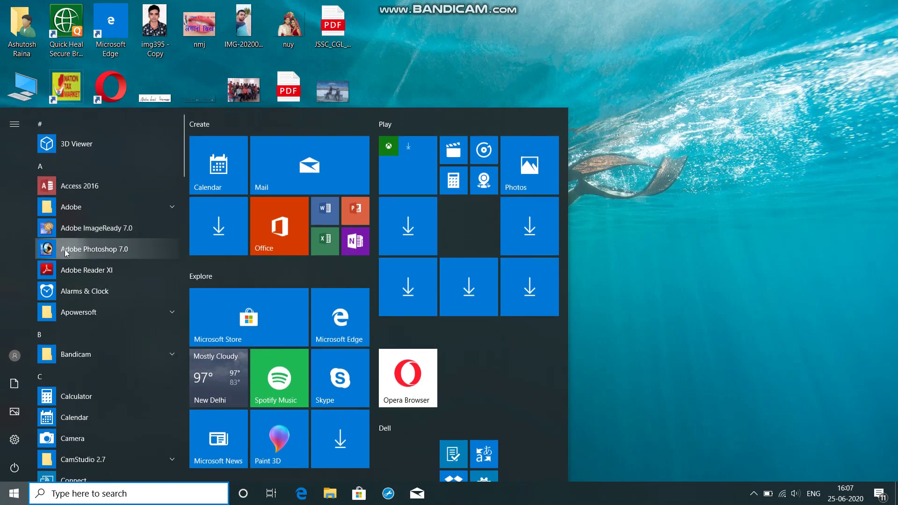
click(65, 248)
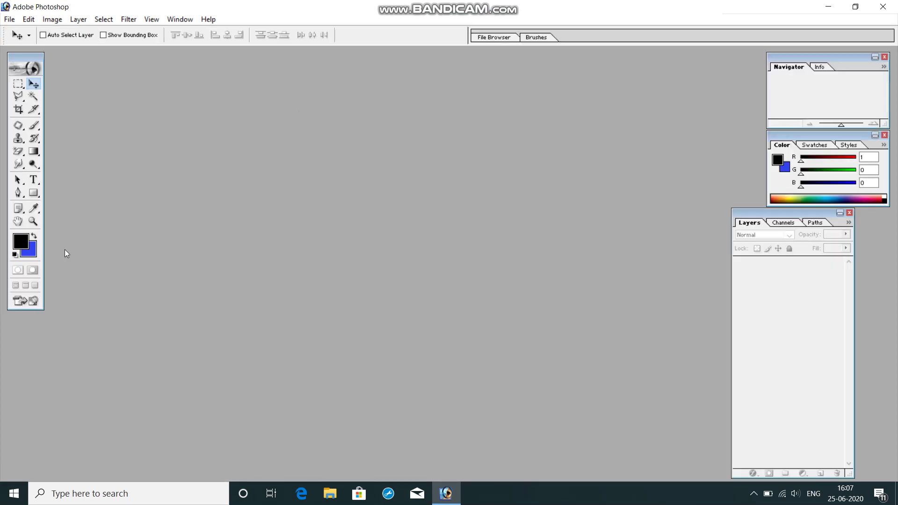
Open mjh.jpg, the boy in the blue shirt, from the Desktop
click(10, 23)
click(26, 46)
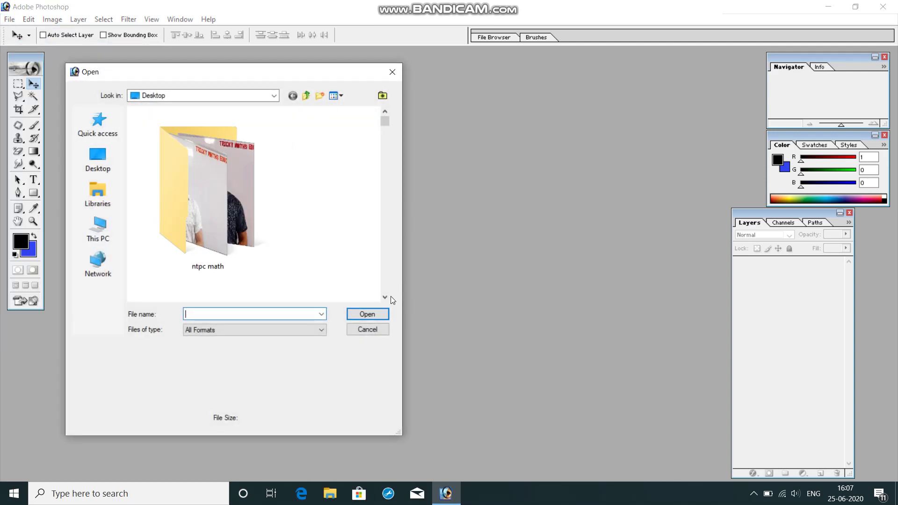
click(389, 295)
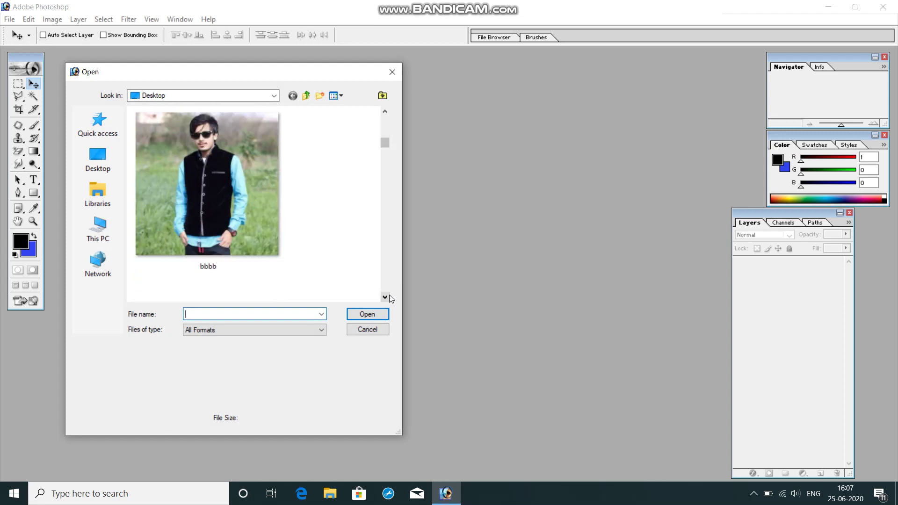
click(389, 296)
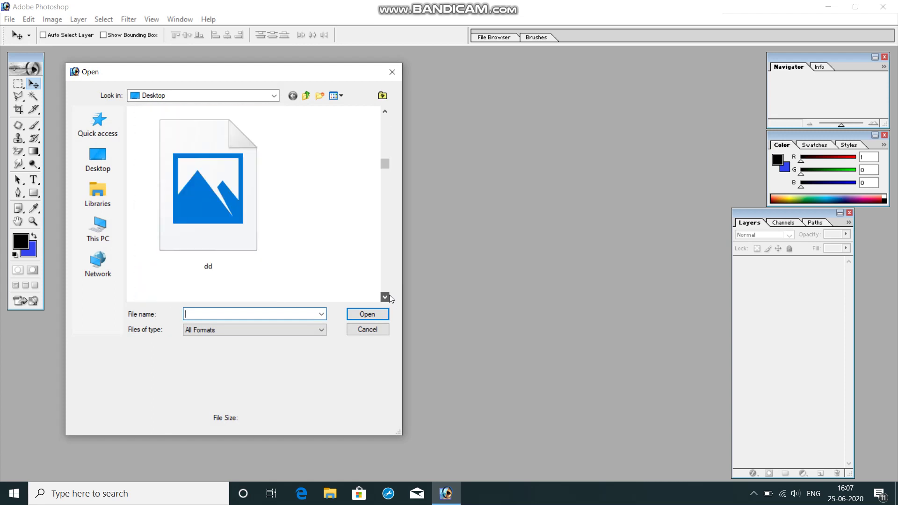
click(385, 296)
click(385, 296)
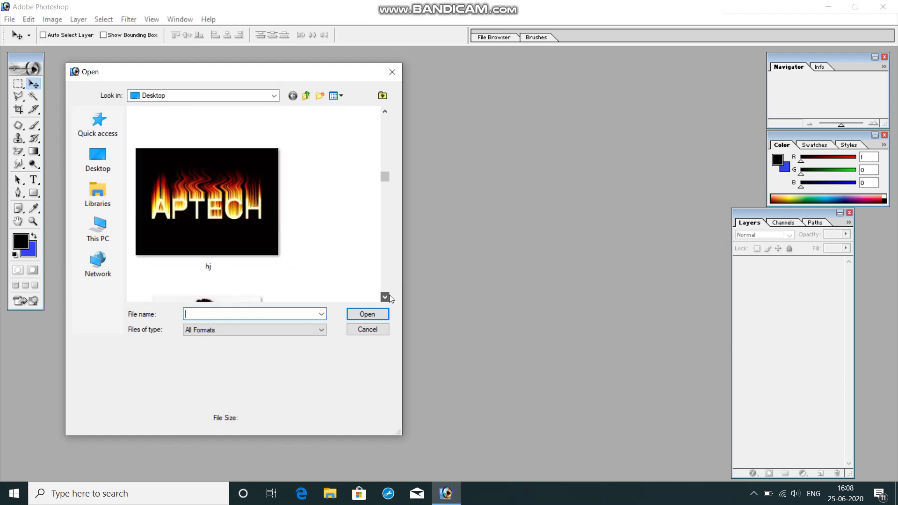
click(385, 296)
click(386, 297)
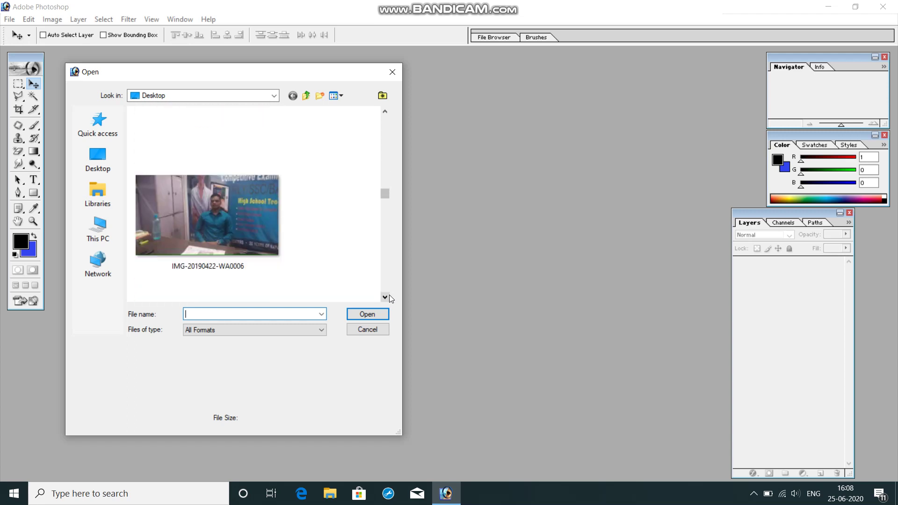
click(389, 295)
click(390, 296)
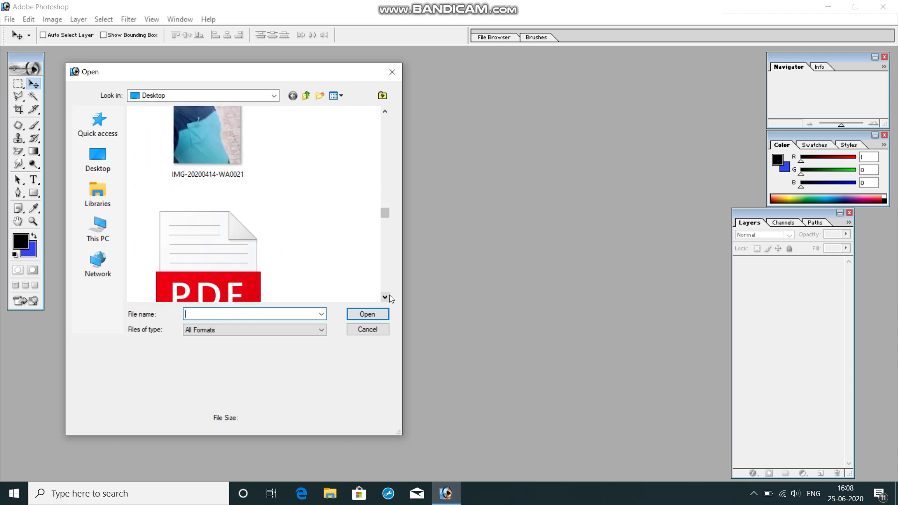
click(389, 296)
click(390, 296)
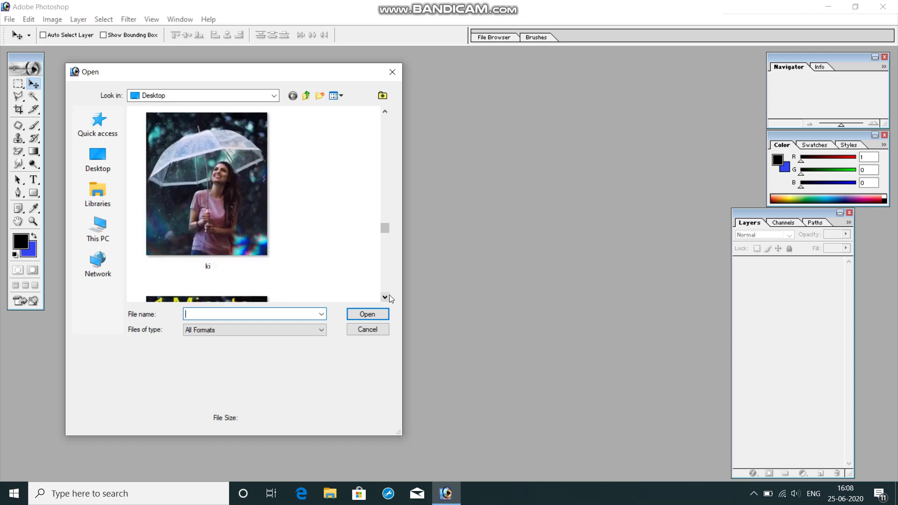
click(390, 296)
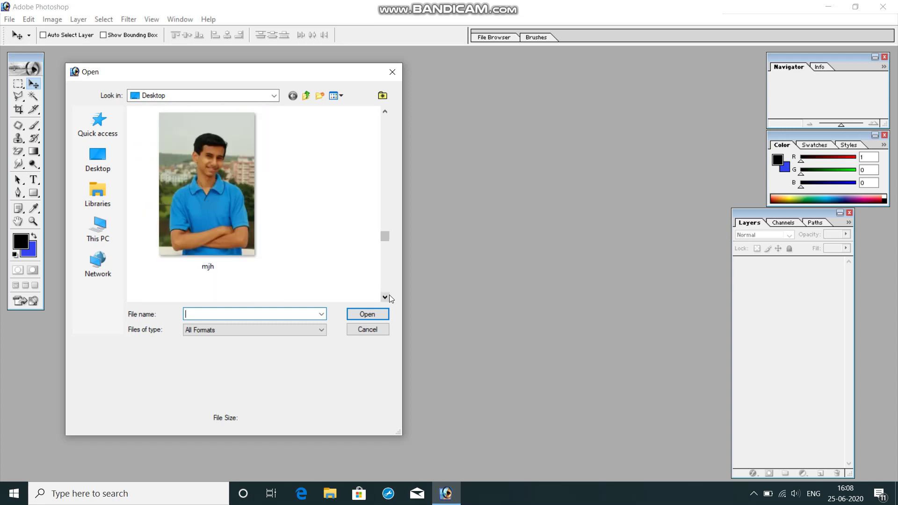
click(246, 174)
click(374, 315)
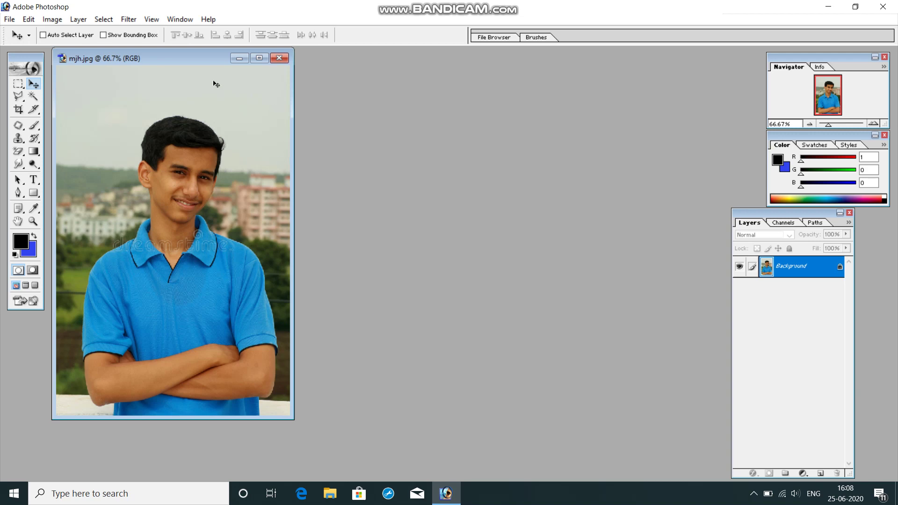
Set the Crop tool to width 1.5 in, height 2 in, resolution 300 pixels/inch
click(18, 111)
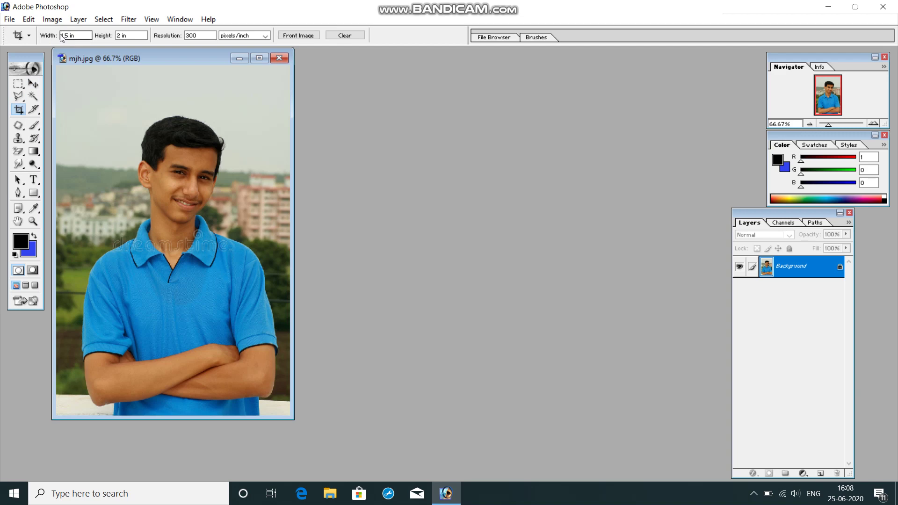
click(70, 35)
click(132, 36)
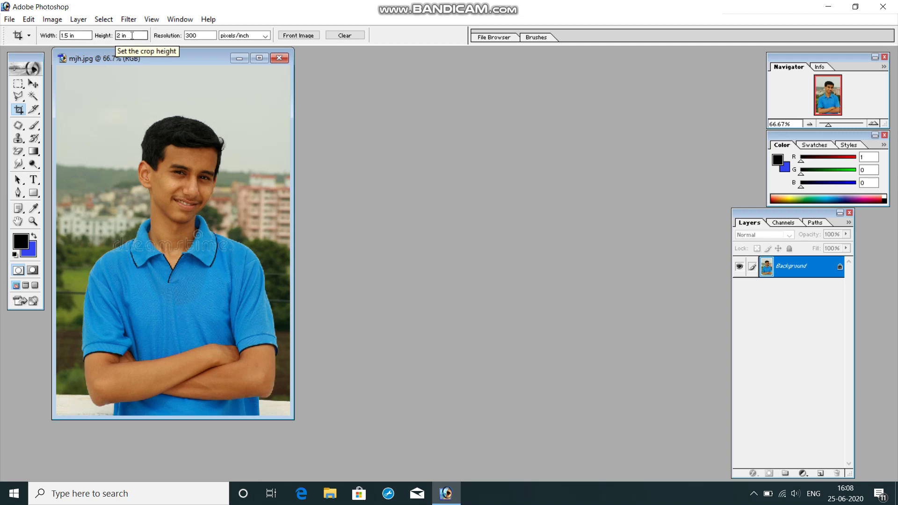
click(202, 36)
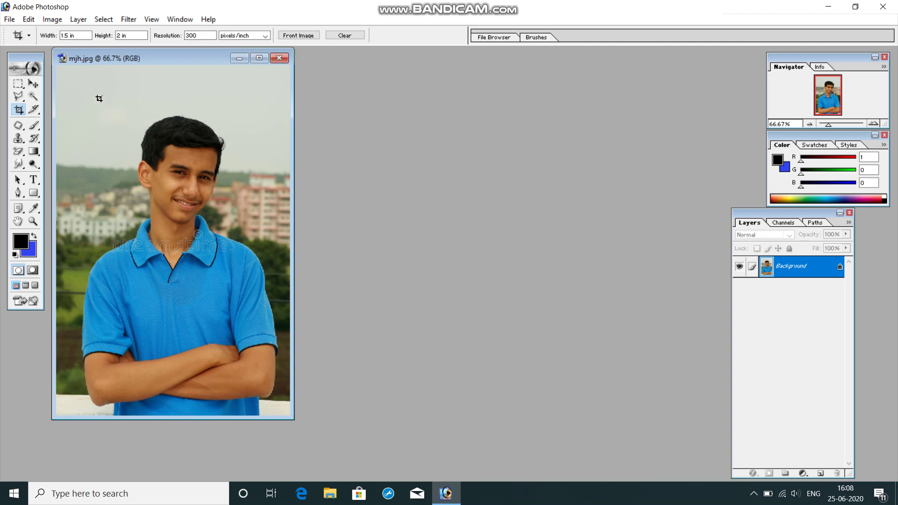
Position the crop box over the boy's head and shoulders and apply the crop
mouse_move(100, 99)
mouse_down()
mouse_move(295, 322)
mouse_move(325, 337)
mouse_up()
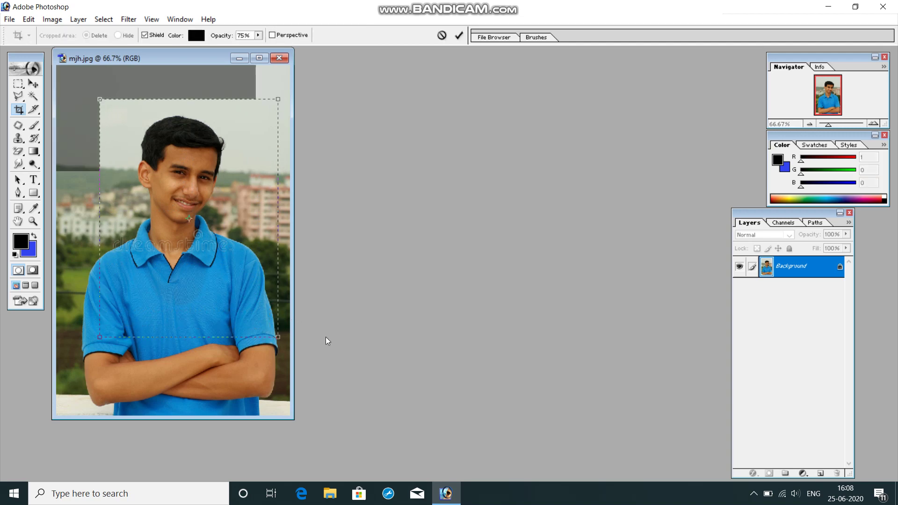
drag(98, 338, 75, 348)
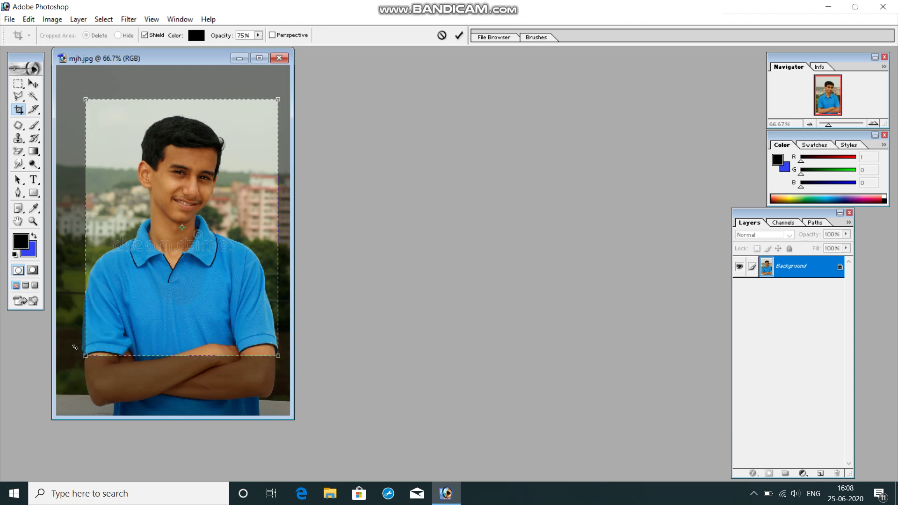
mouse_move(160, 307)
mouse_down()
mouse_move(152, 281)
mouse_move(163, 277)
mouse_up()
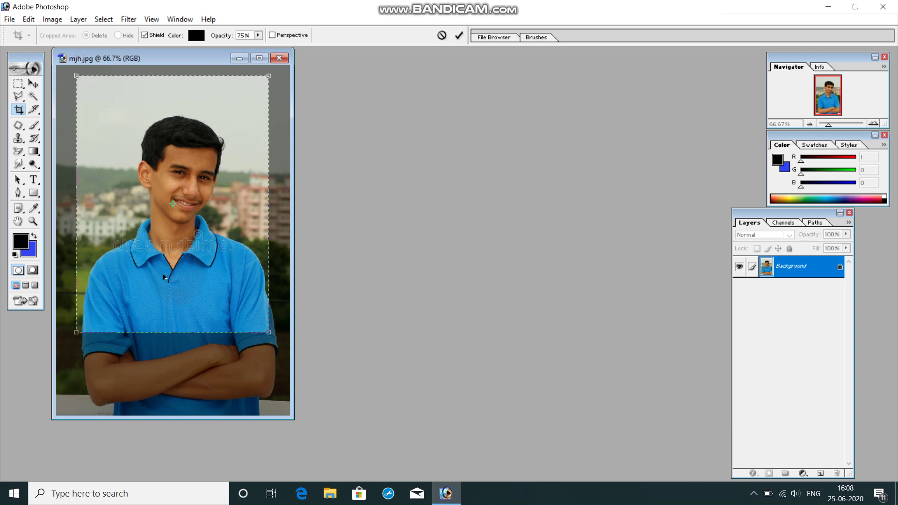
drag(164, 277, 172, 277)
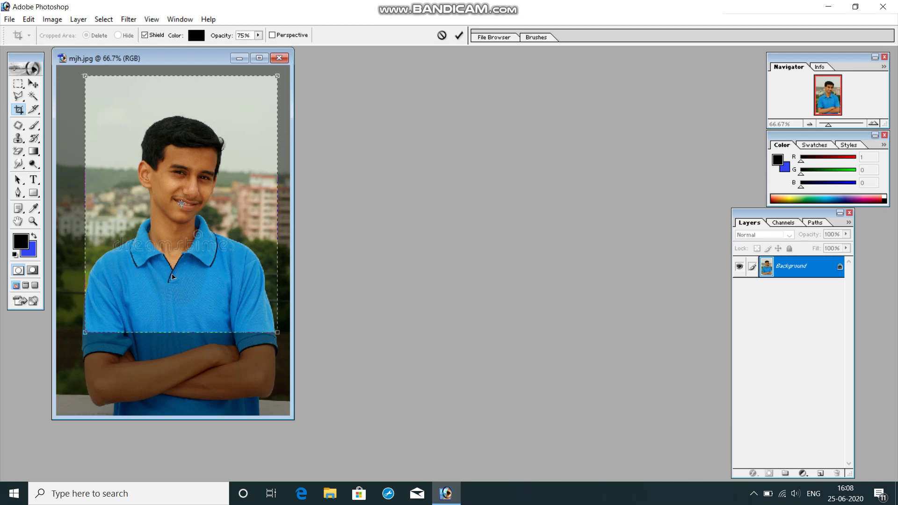
key(Return)
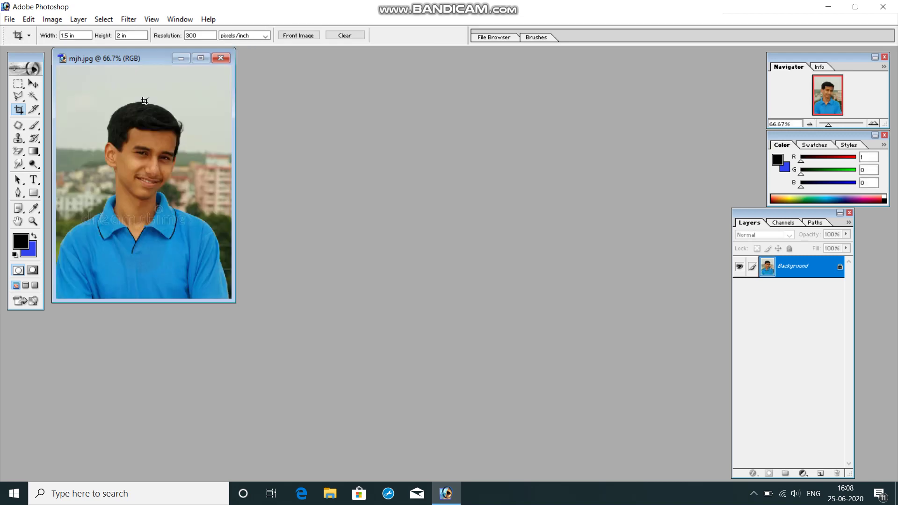
Maximize the mjh window, select the Polygonal Lasso Tool, and zoom to 100%
click(38, 84)
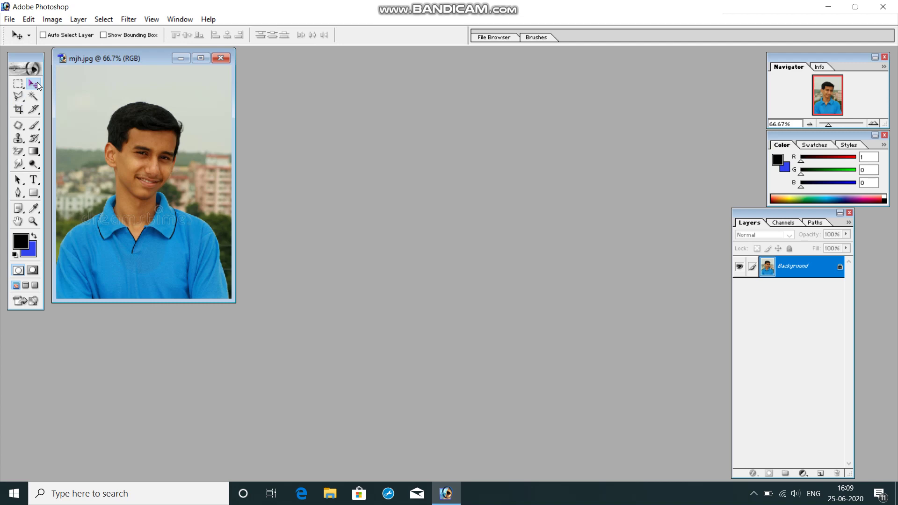
click(202, 58)
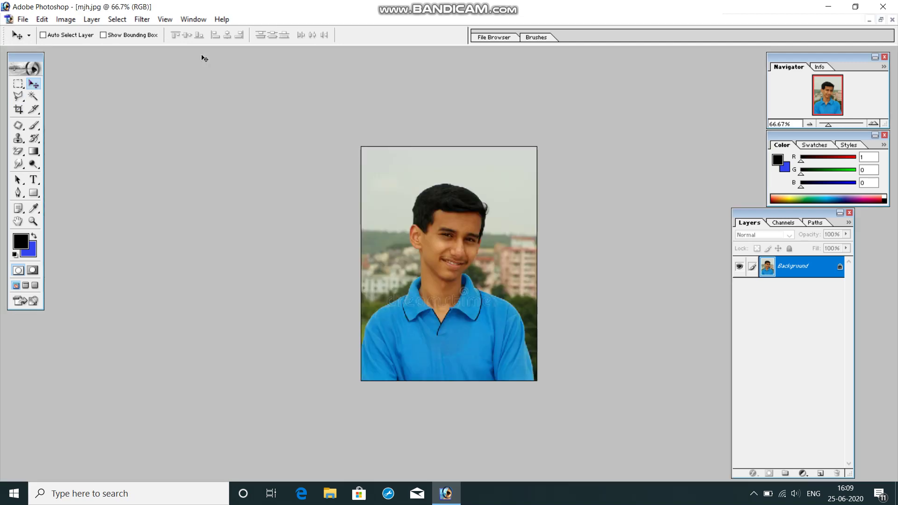
click(18, 97)
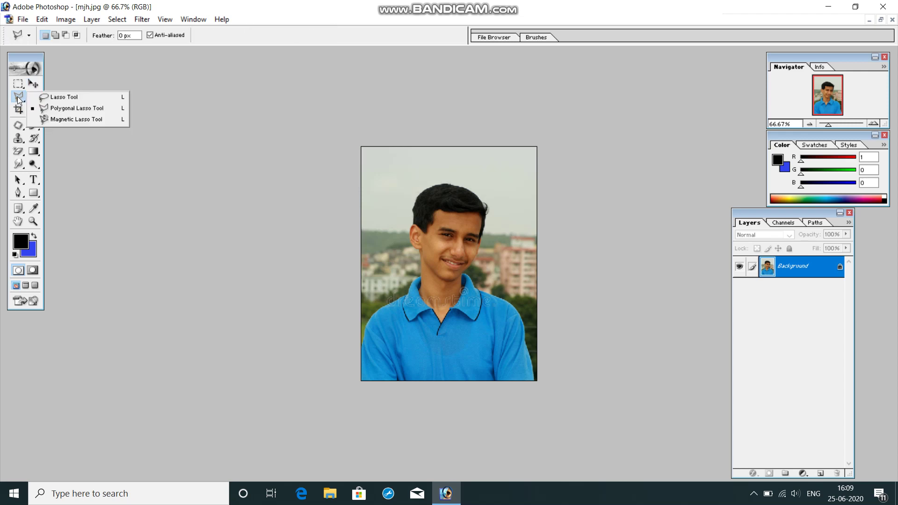
click(93, 113)
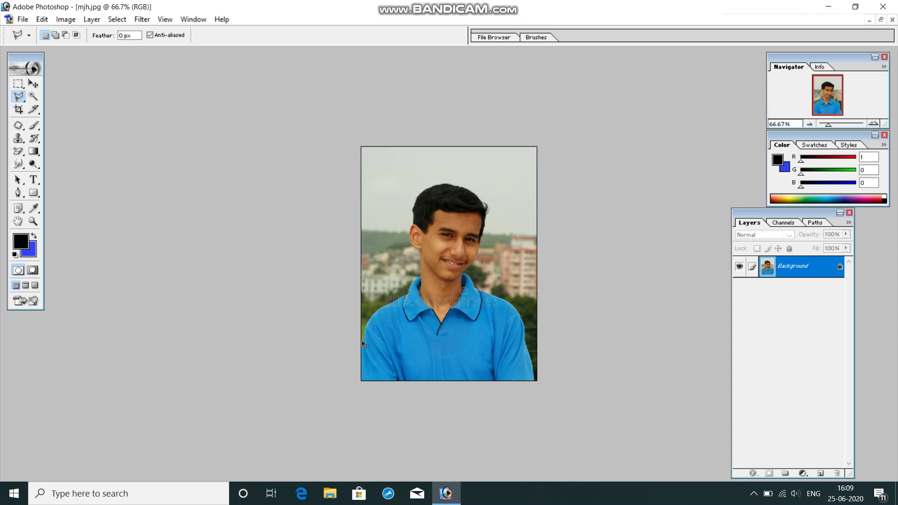
key(ctrl+plus)
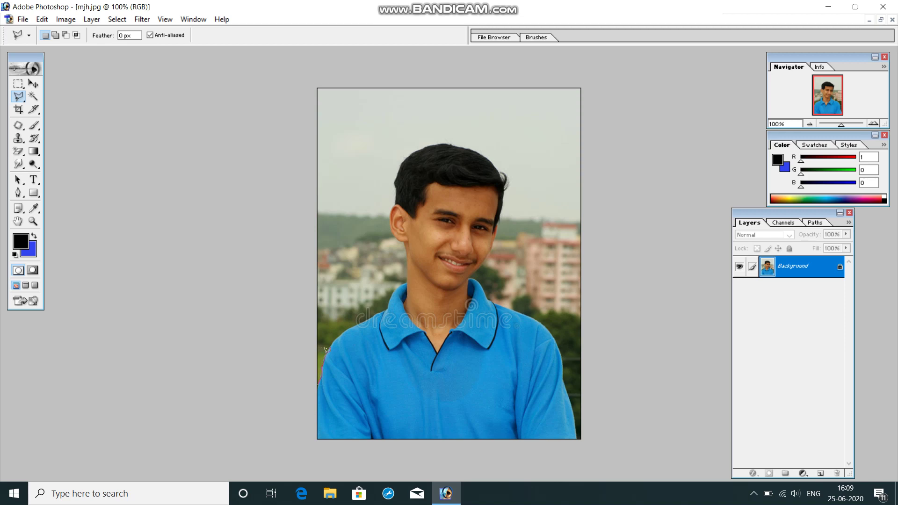
Place lasso points along the left shoulder, over the hair, and down to the bottom right
click(355, 322)
click(381, 313)
click(484, 152)
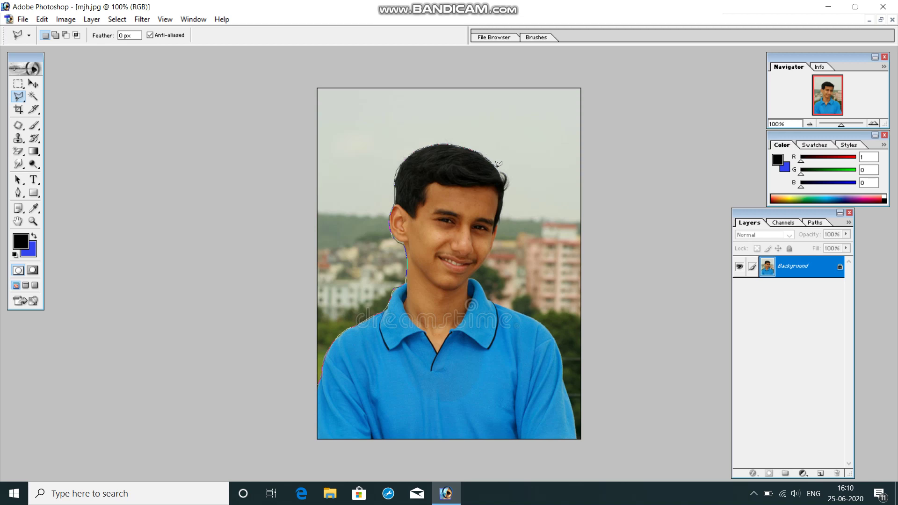
click(508, 181)
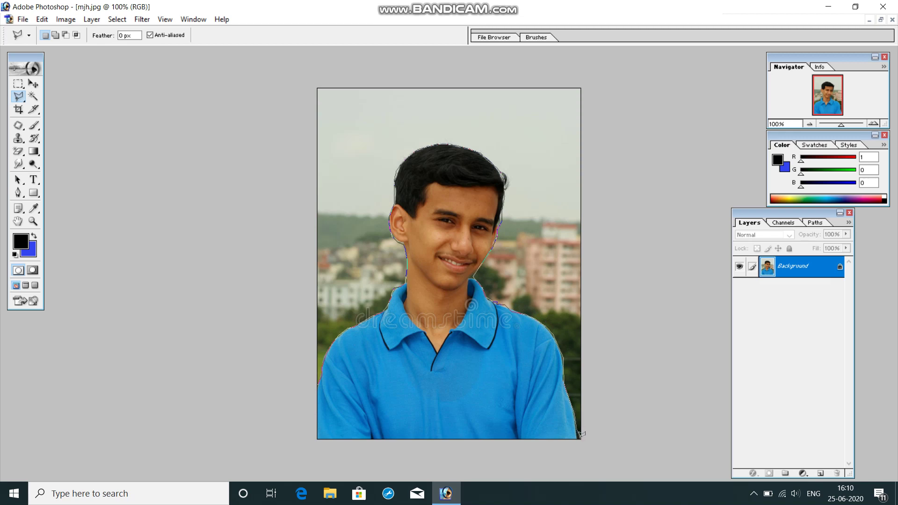
click(604, 431)
Extend the lasso outline up the right edge and across above the photo's top
click(647, 255)
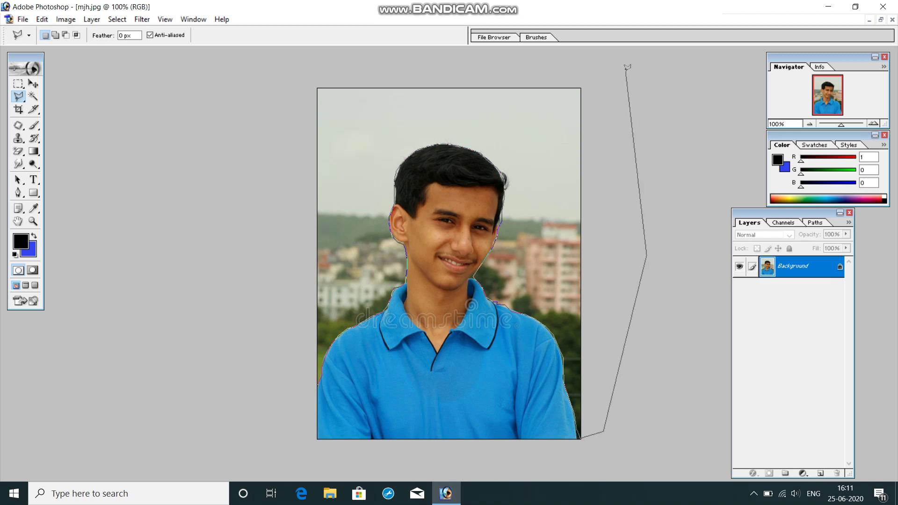
click(626, 71)
click(561, 54)
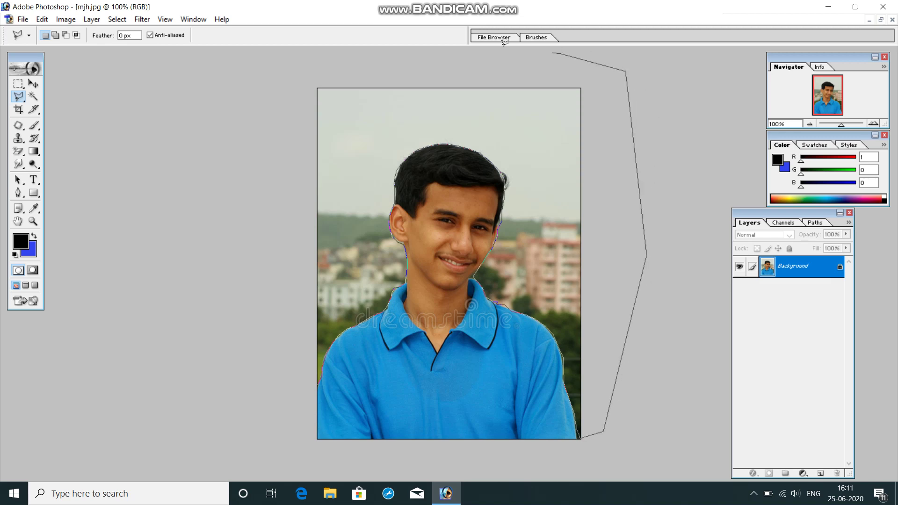
click(405, 60)
click(354, 60)
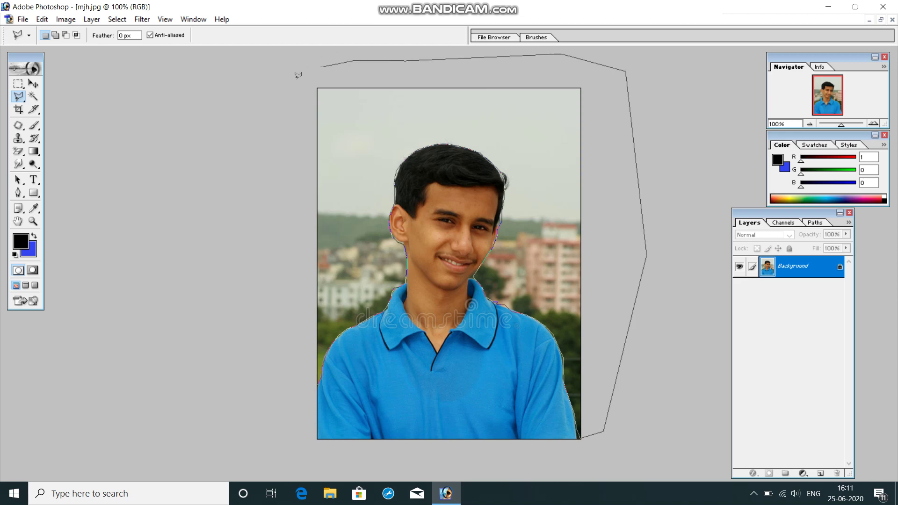
click(274, 163)
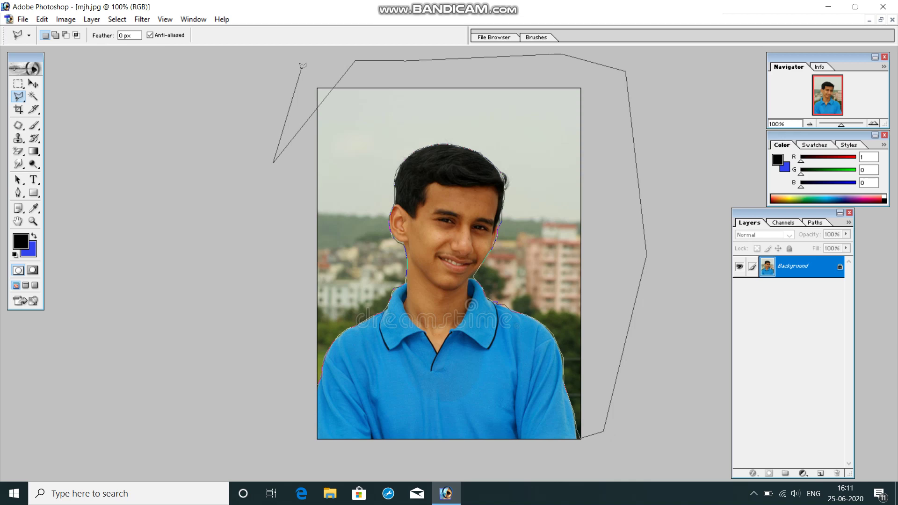
Undo two misplaced points, run the outline down the left side, and close the selection
key(BackSpace)
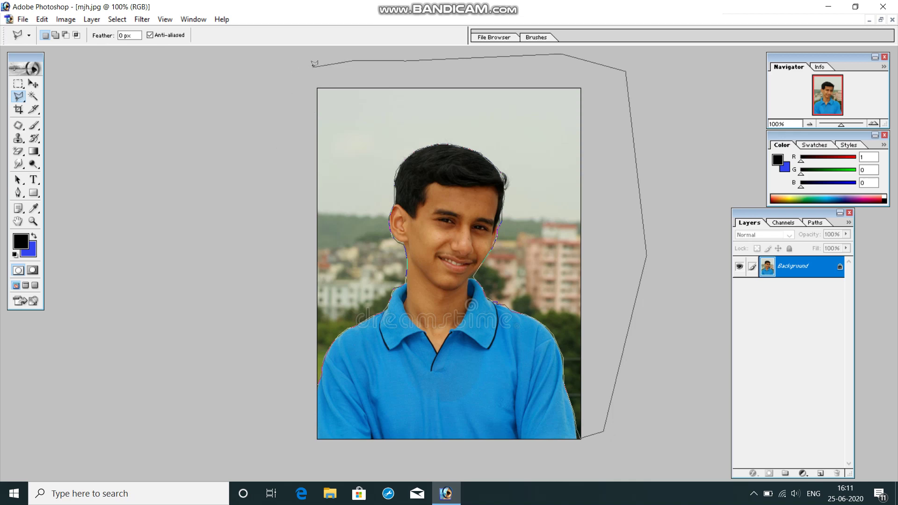
click(300, 133)
key(BackSpace)
click(304, 91)
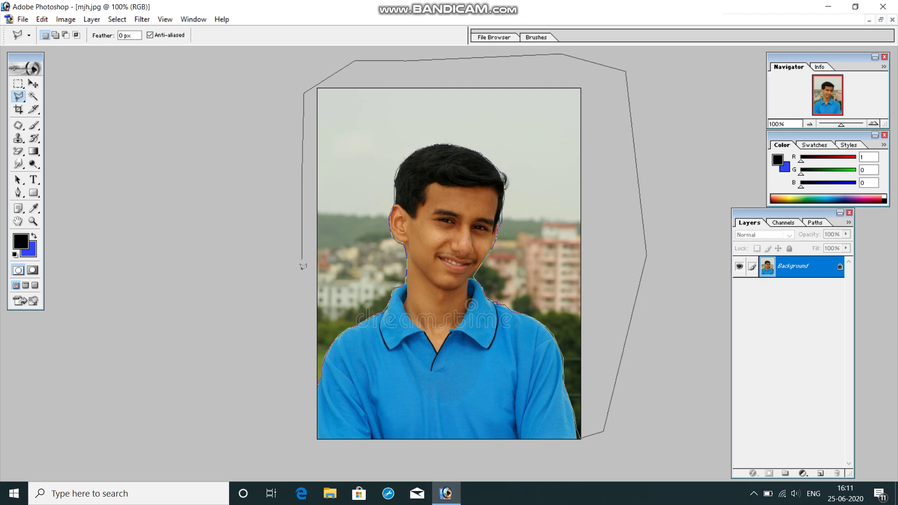
click(298, 371)
double_click(317, 383)
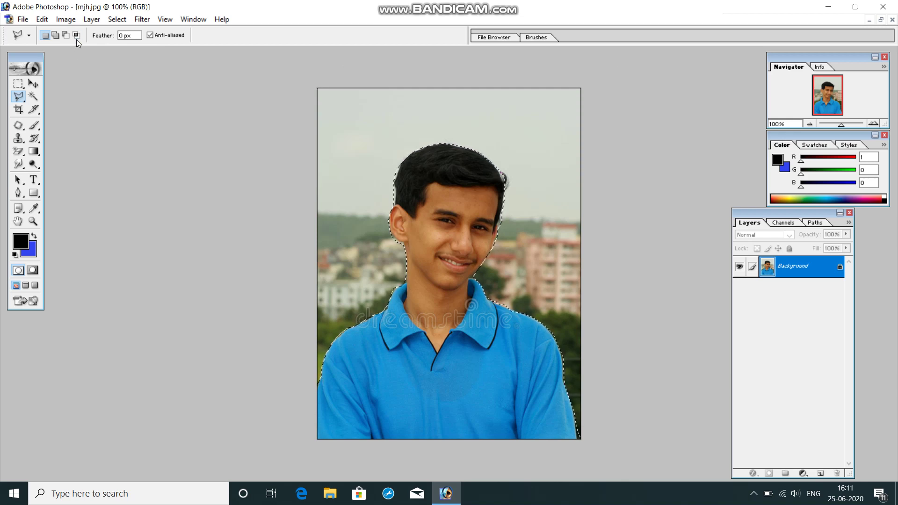
Feather the selection, then inverse it so the background is selected
click(117, 19)
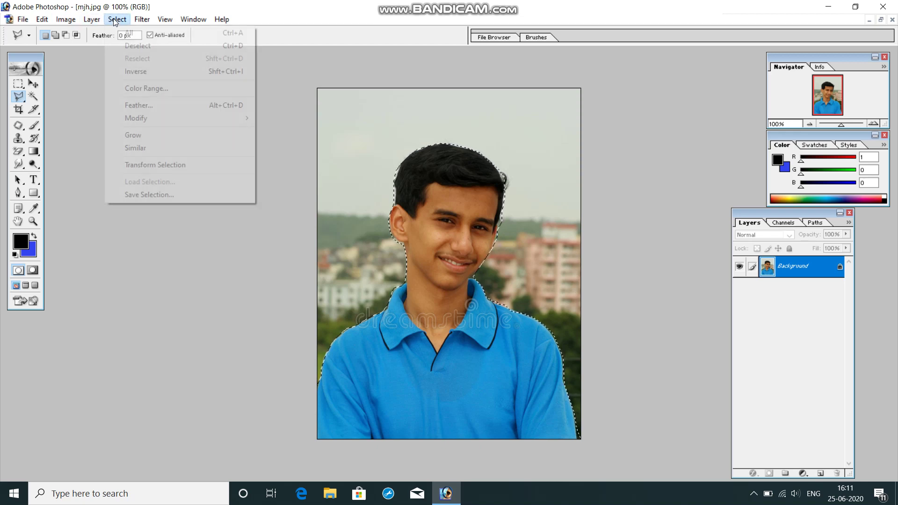
click(142, 108)
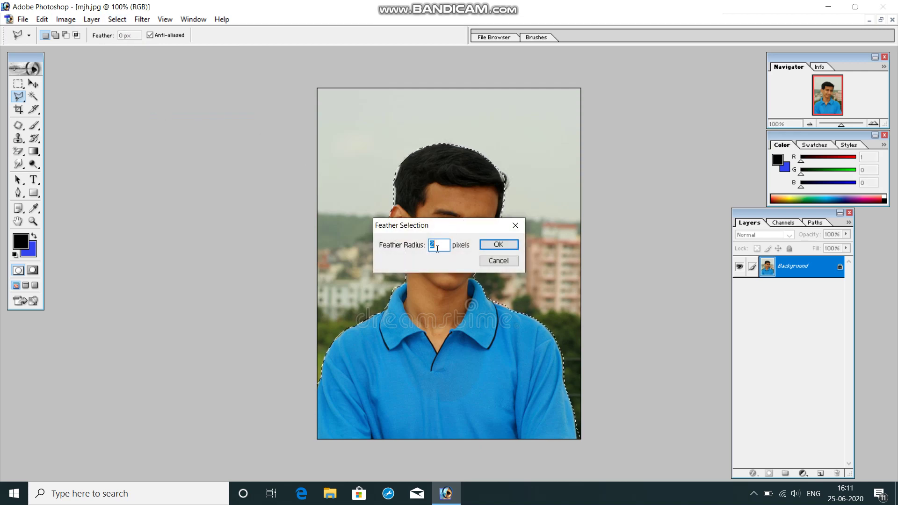
click(513, 246)
key(ctrl+shift+i)
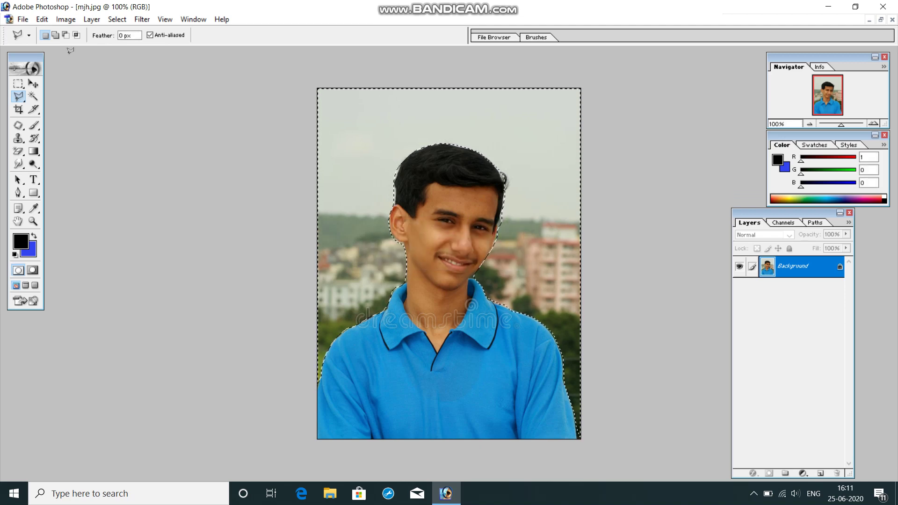
click(38, 85)
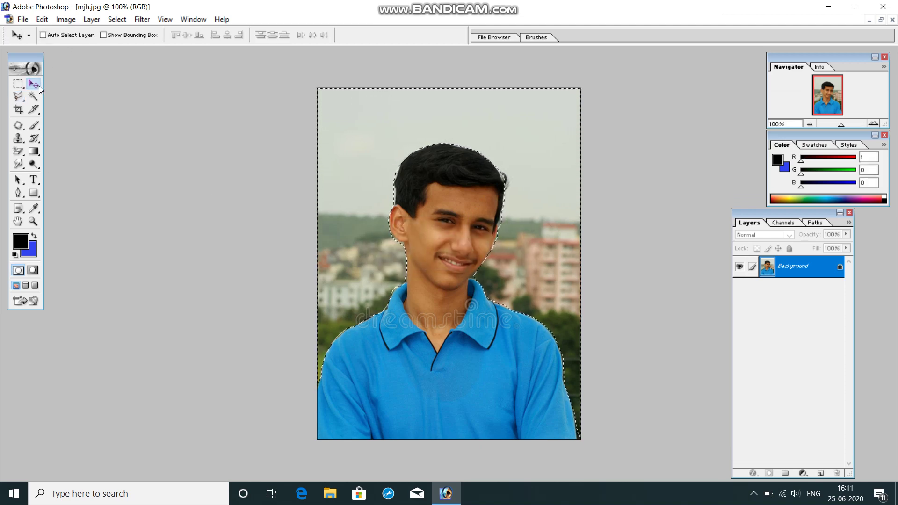
Set the background colour to blue 283BF8 and fill the selected backdrop with it
click(34, 255)
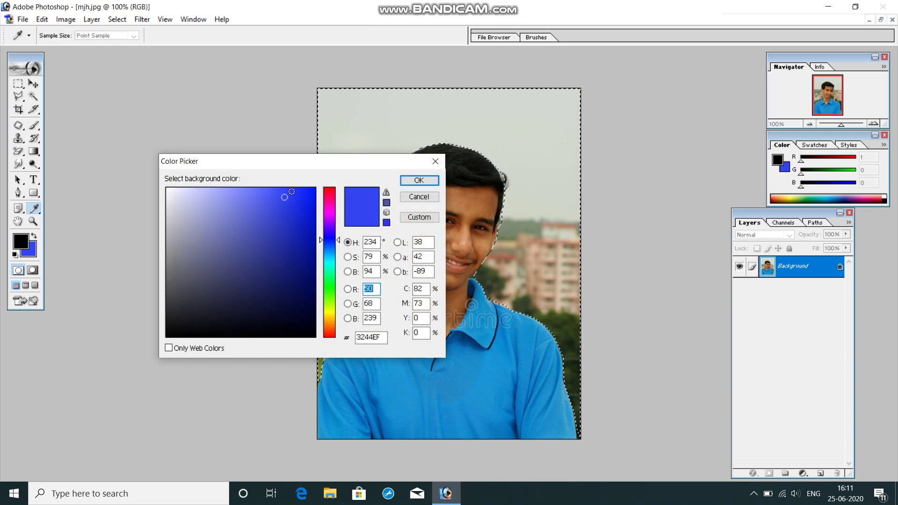
click(291, 192)
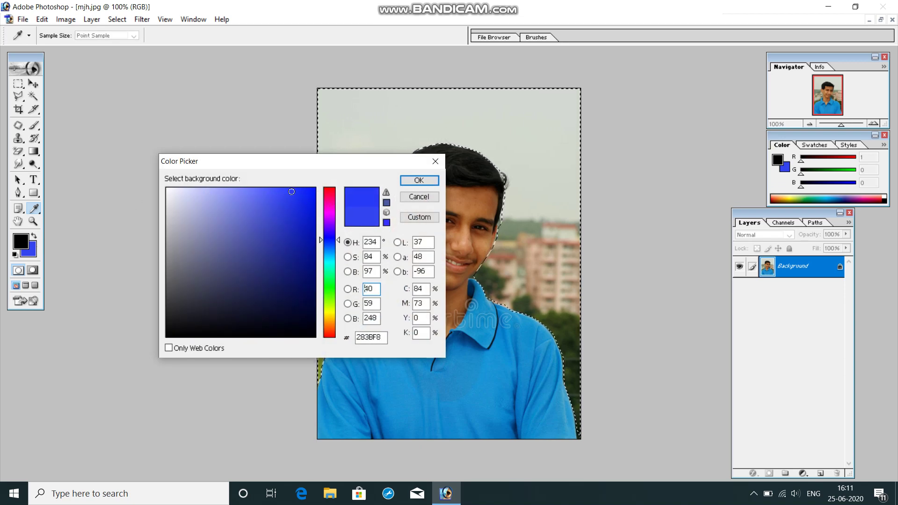
click(431, 181)
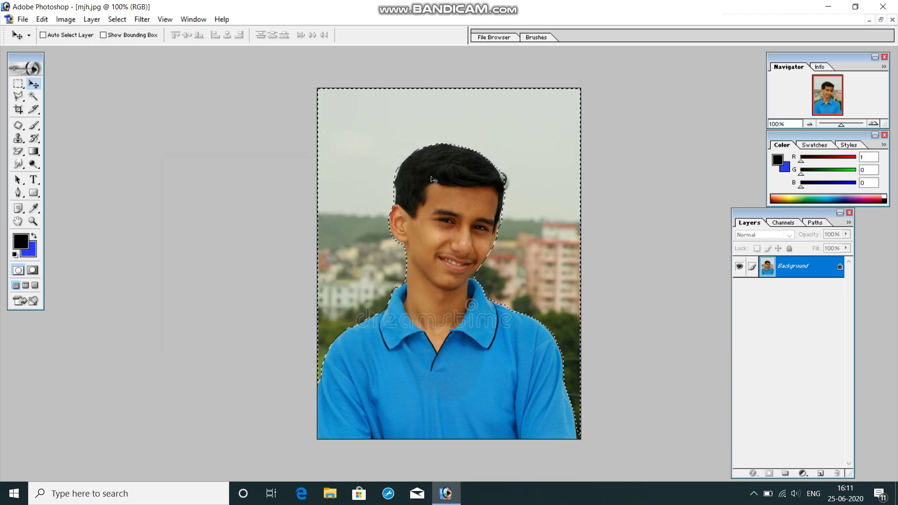
key(Delete)
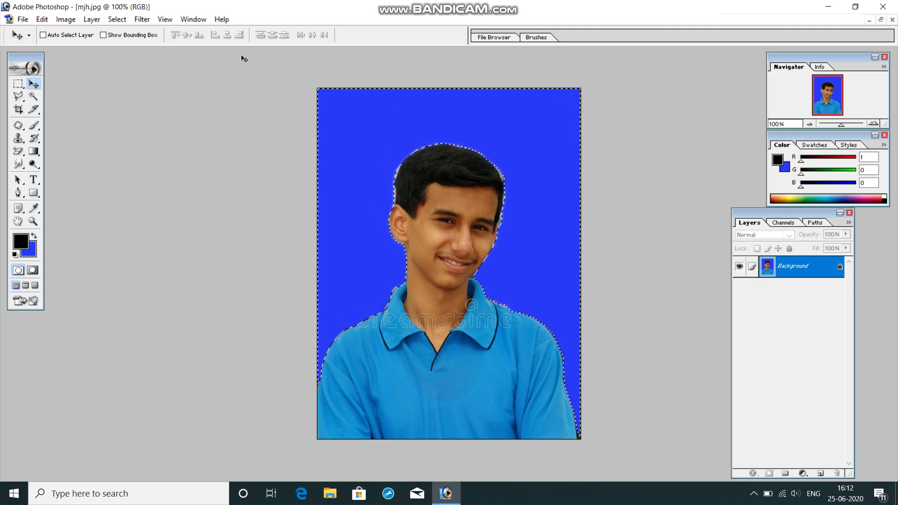
Deselect, zoom out to 66.7%, and restore the photo to a floating window
click(125, 25)
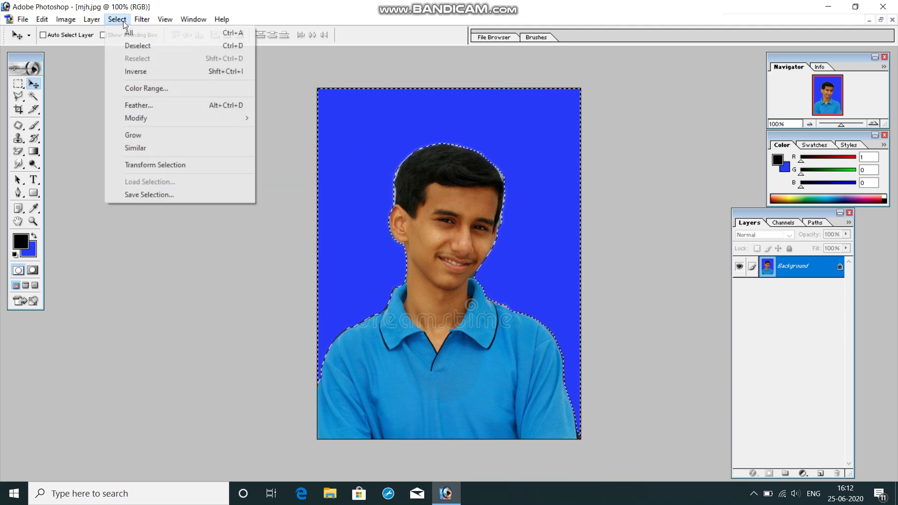
click(134, 45)
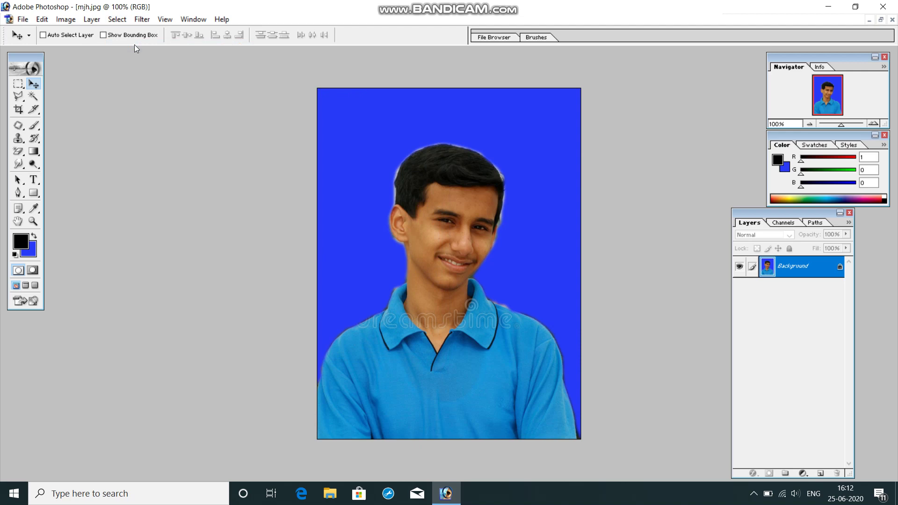
key(ctrl+minus)
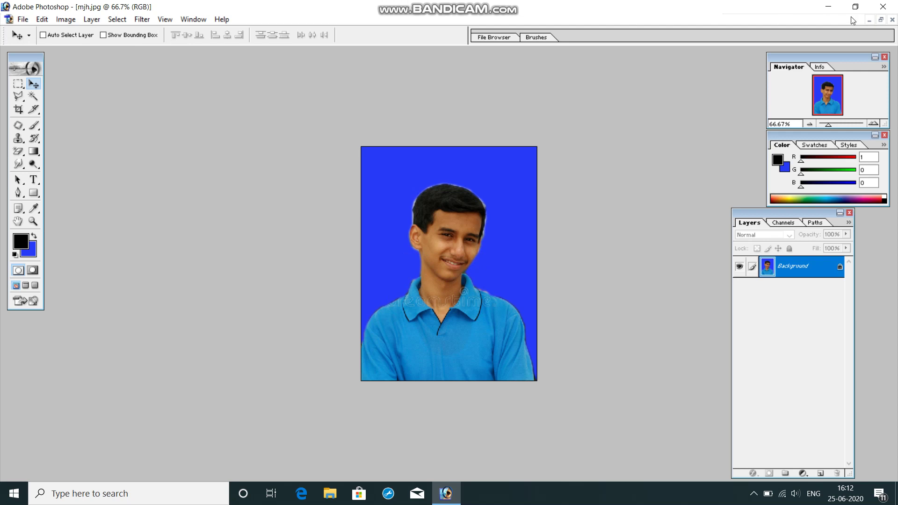
click(880, 21)
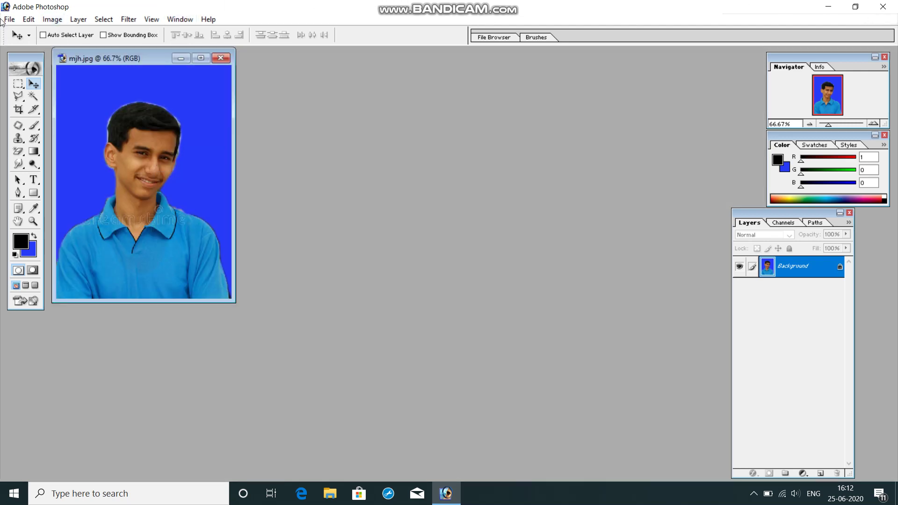
Create a blank A4 document and place Untitled-1 beside the active mjh.jpg window
click(9, 19)
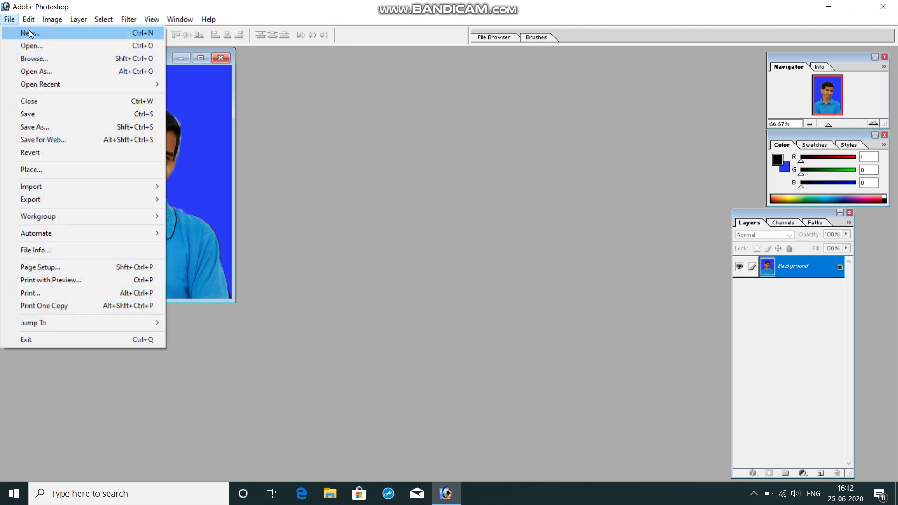
click(30, 33)
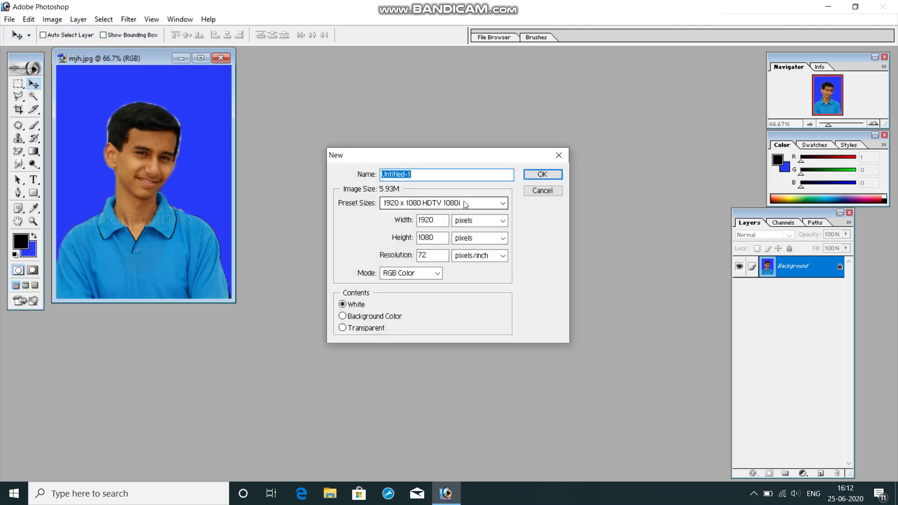
click(465, 203)
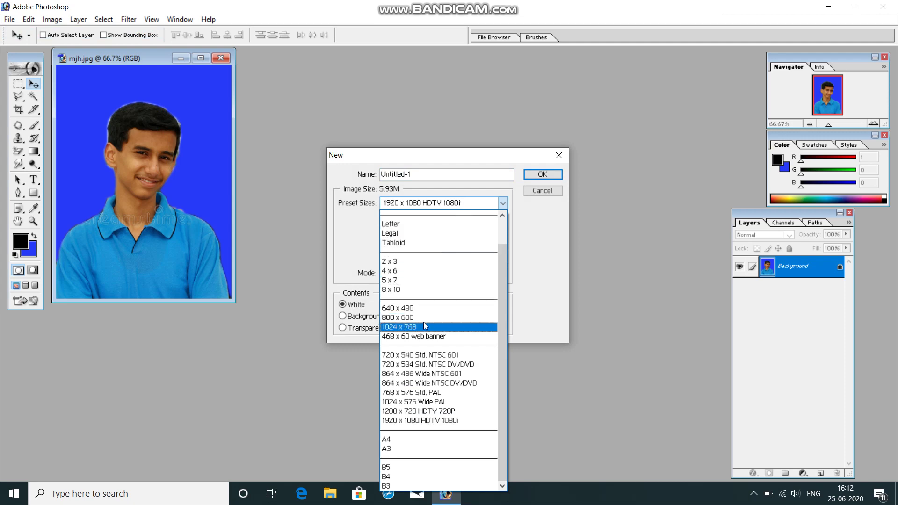
click(398, 442)
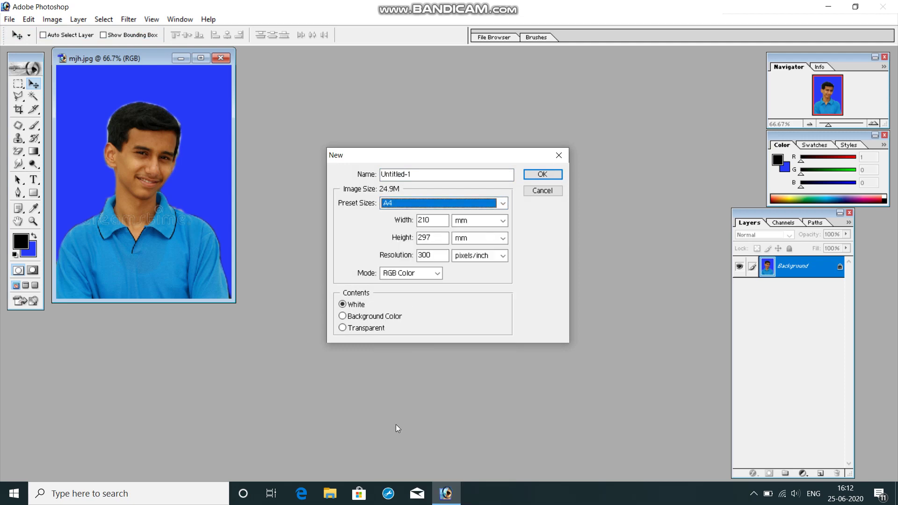
click(543, 175)
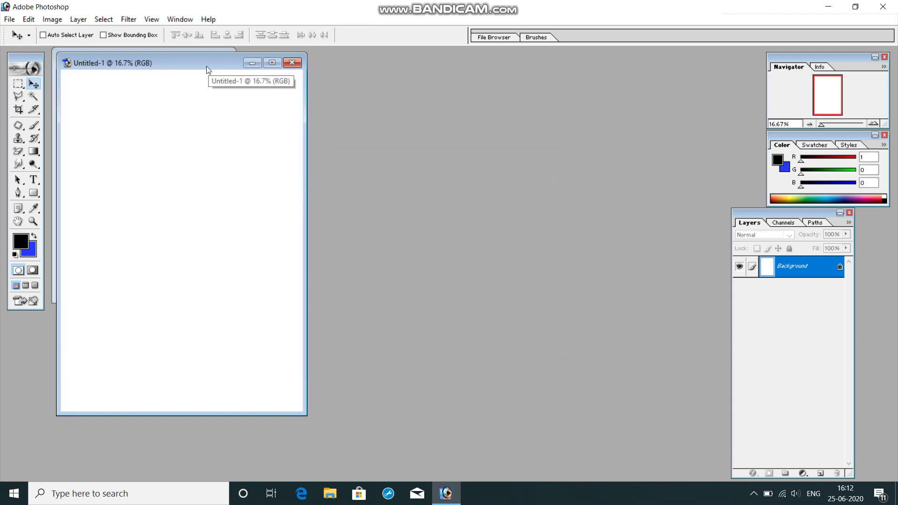
mouse_move(207, 66)
mouse_down()
mouse_move(267, 75)
mouse_move(408, 65)
mouse_move(399, 68)
mouse_up()
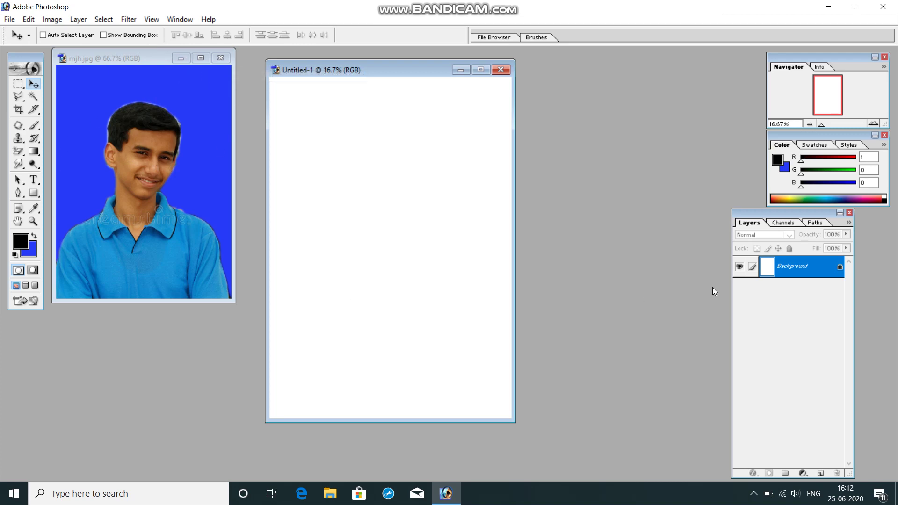
click(174, 136)
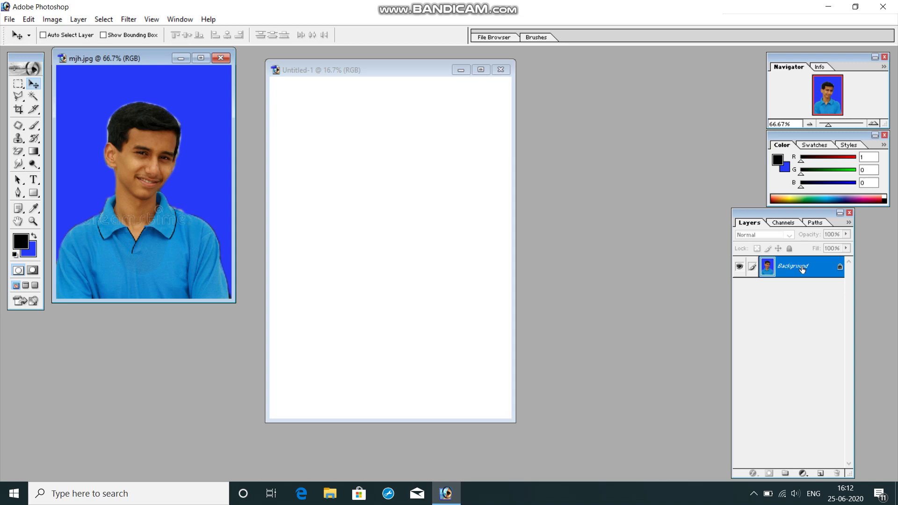
Convert the Background to Layer 0 and stroke it with a 5 px red (F70729) inside border
double_click(802, 268)
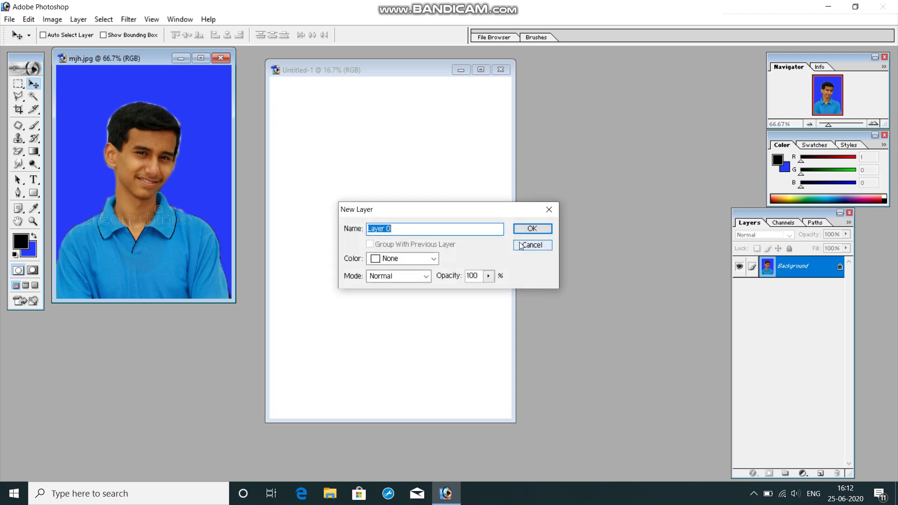
click(532, 230)
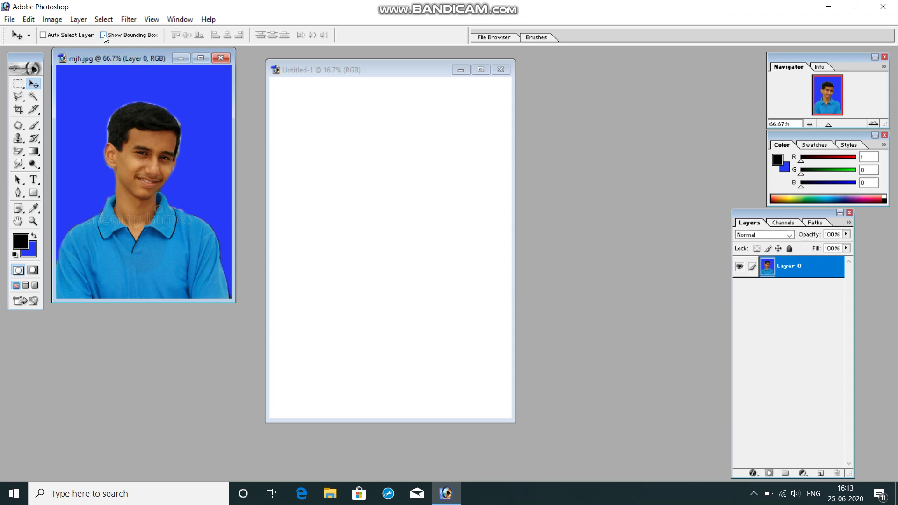
click(29, 19)
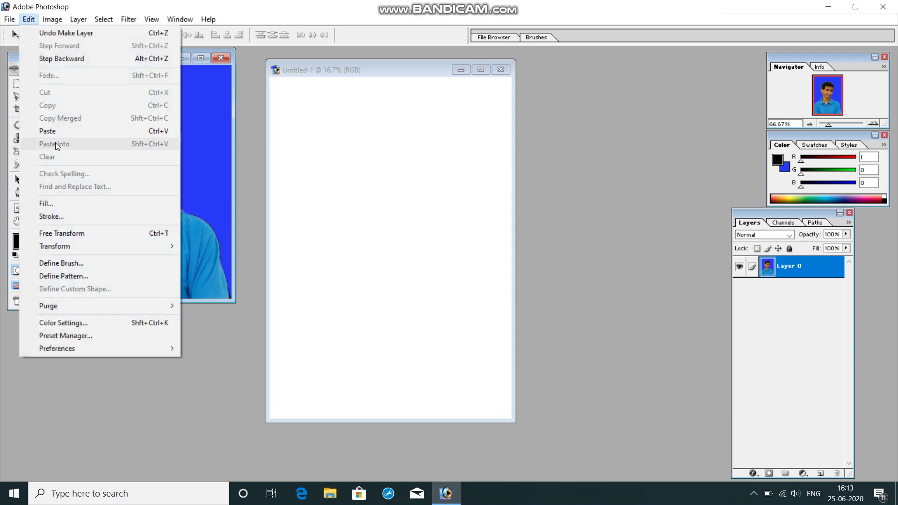
click(59, 217)
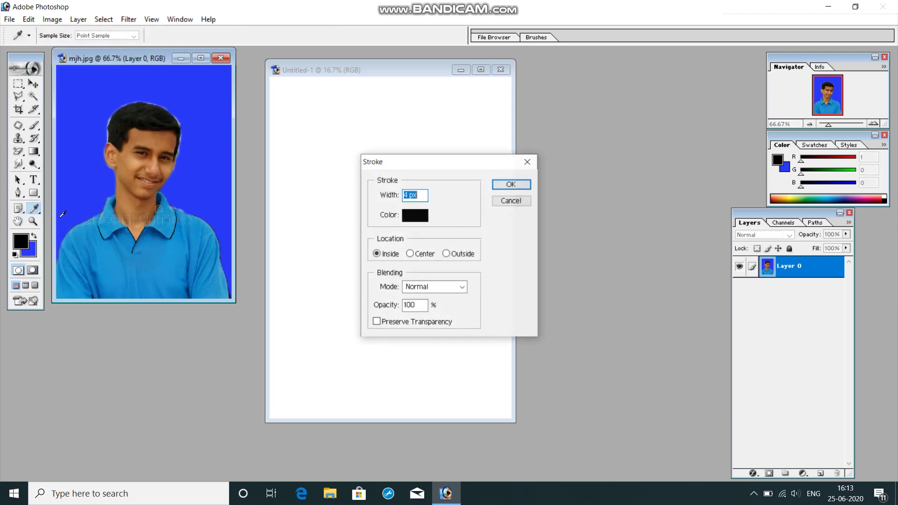
click(411, 219)
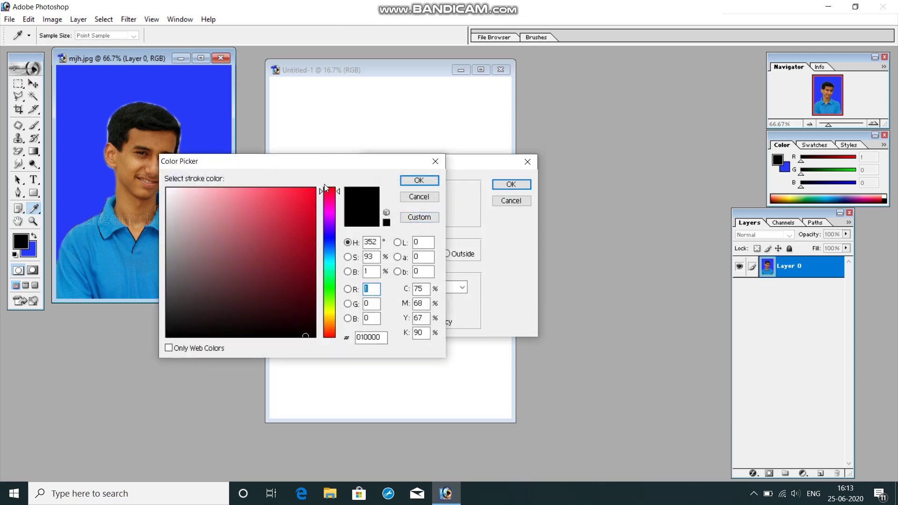
click(311, 192)
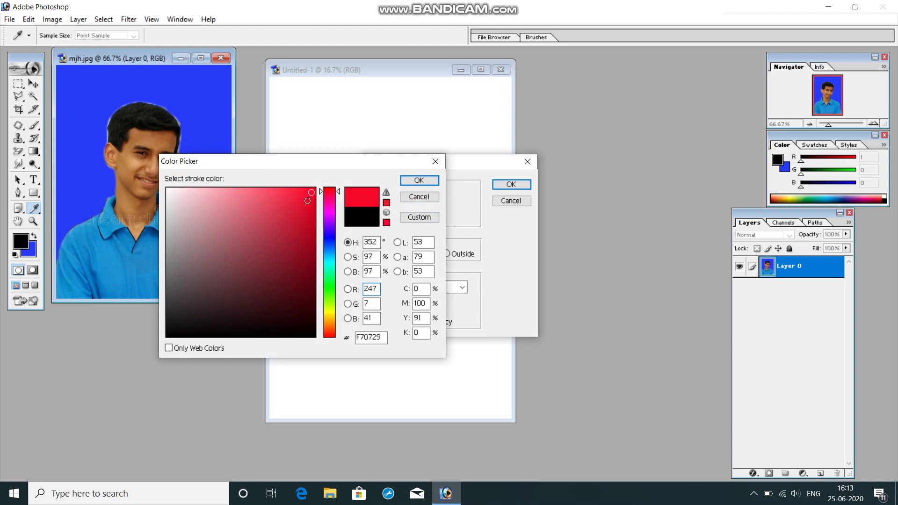
click(424, 181)
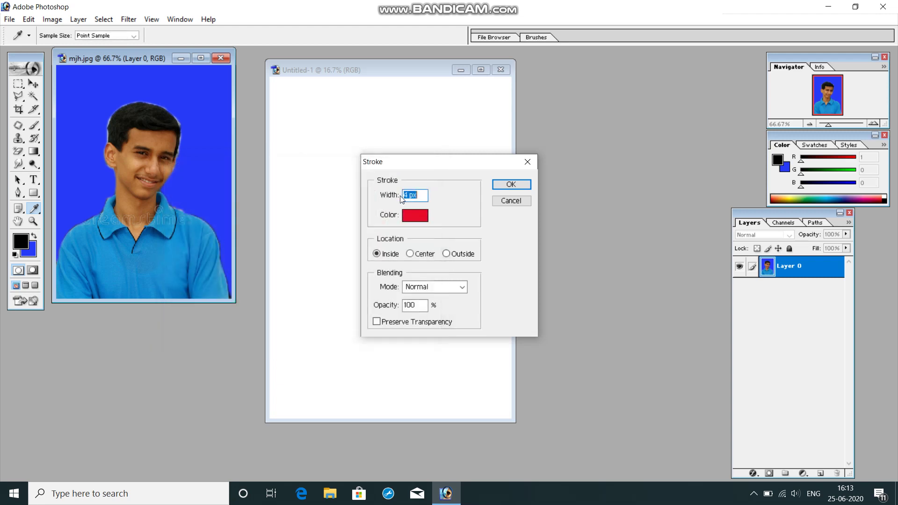
text(5)
click(517, 182)
key(v)
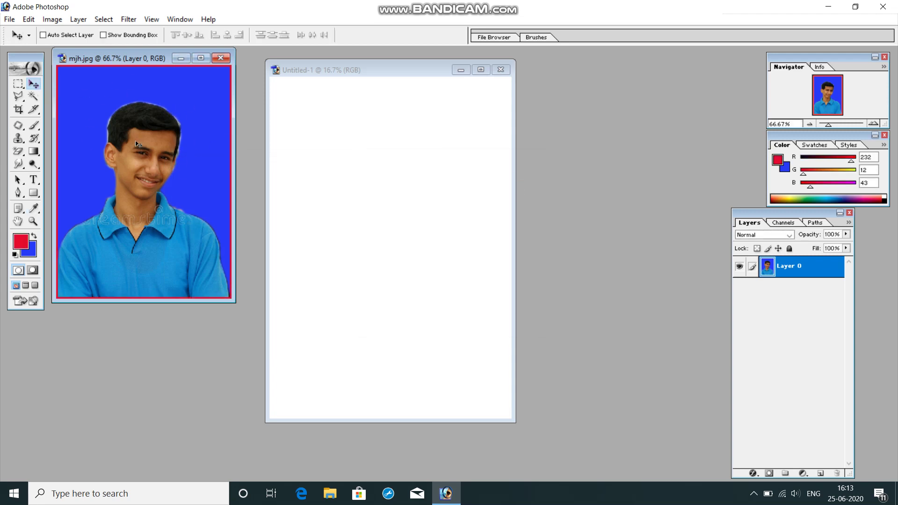
Drag the bordered portrait onto Untitled-1 and place it in the sheet's top-left corner
drag(137, 144, 321, 158)
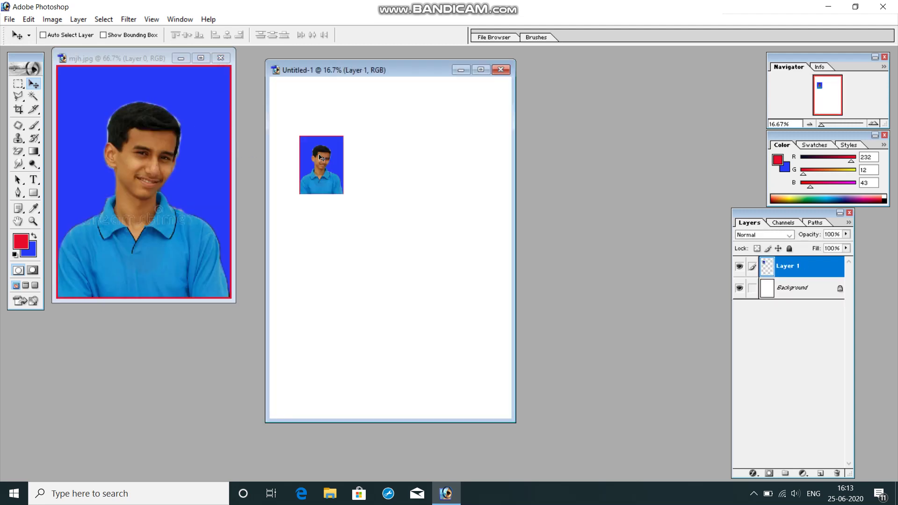
drag(319, 156, 296, 100)
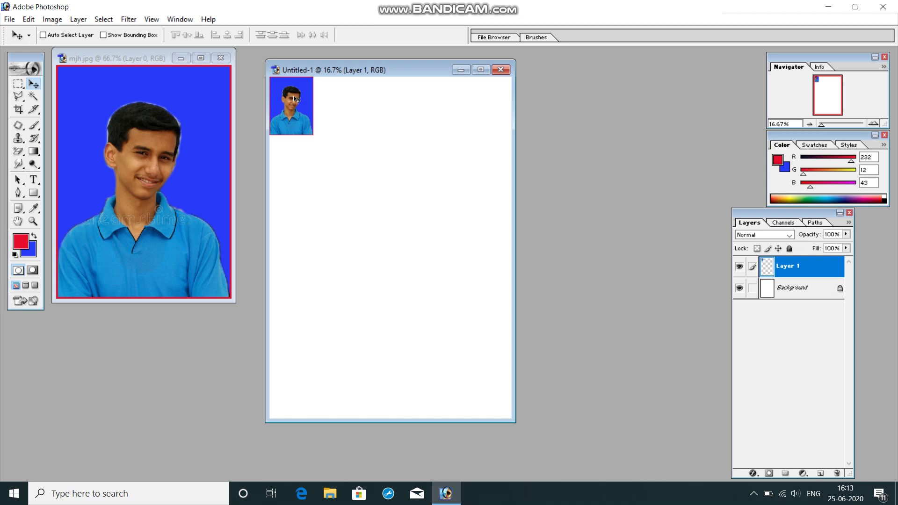
mouse_move(296, 99)
mouse_down()
mouse_move(321, 100)
mouse_move(299, 100)
mouse_up()
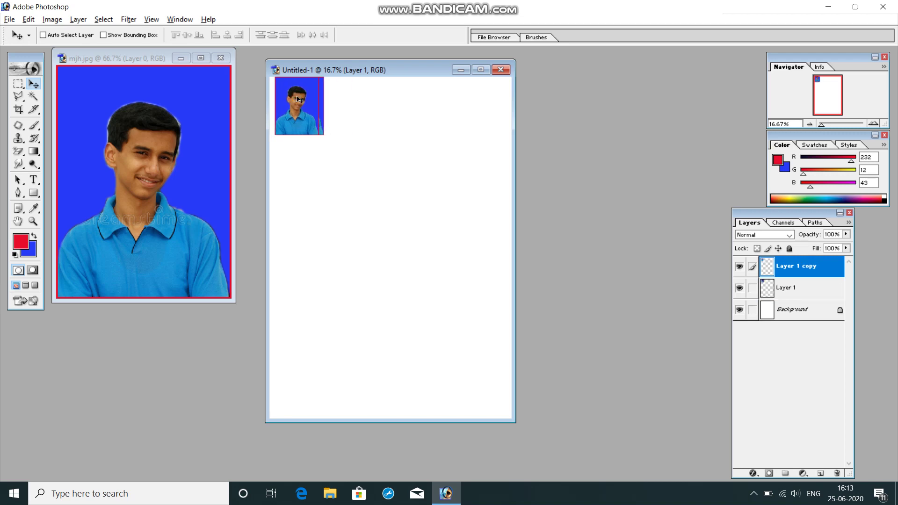
key(ctrl+z)
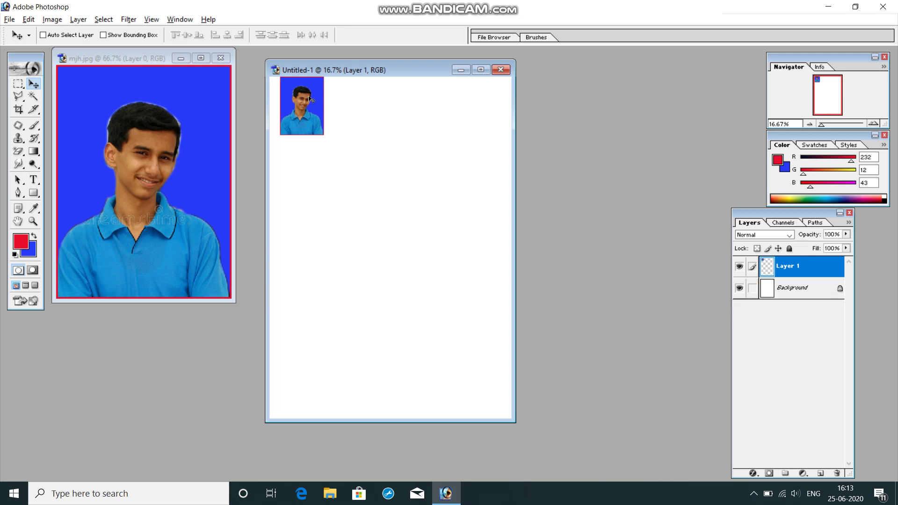
drag(310, 100, 308, 97)
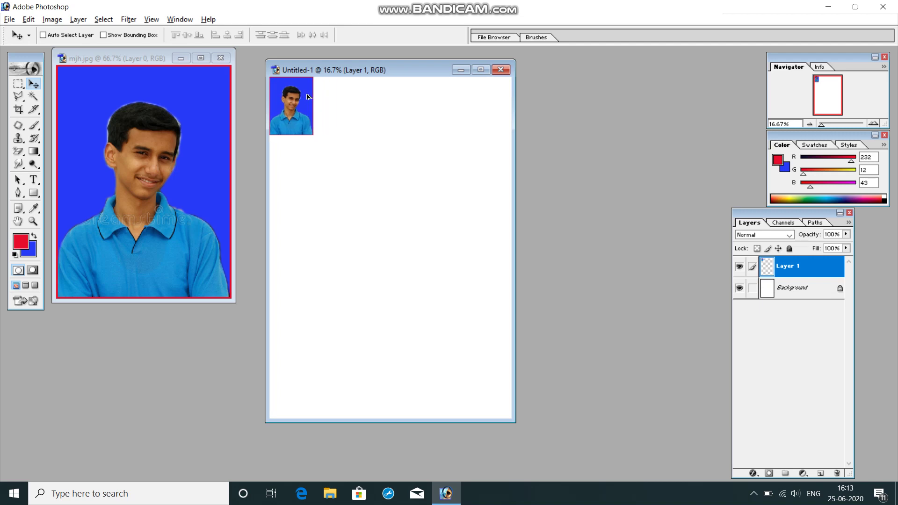
Alt-drag copies to the right until five portraits fill the top row
alt+drag(307, 97, 498, 105)
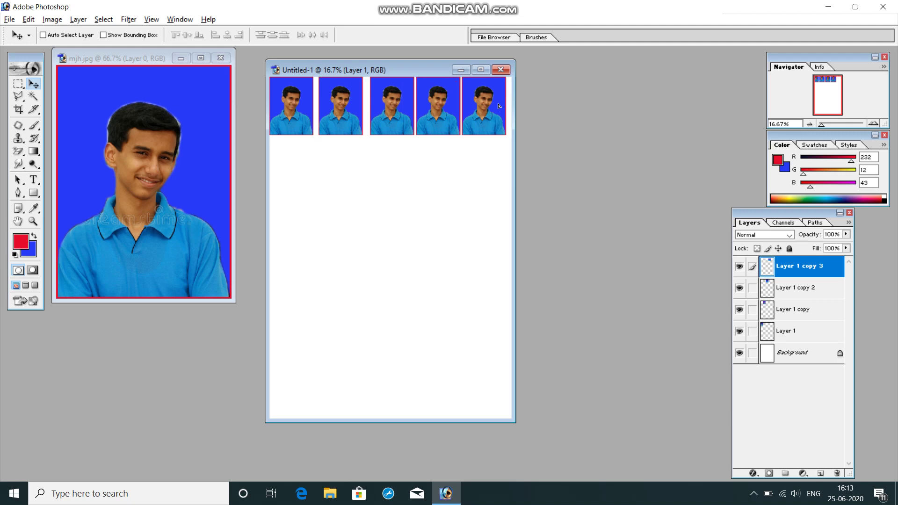
drag(499, 106, 502, 108)
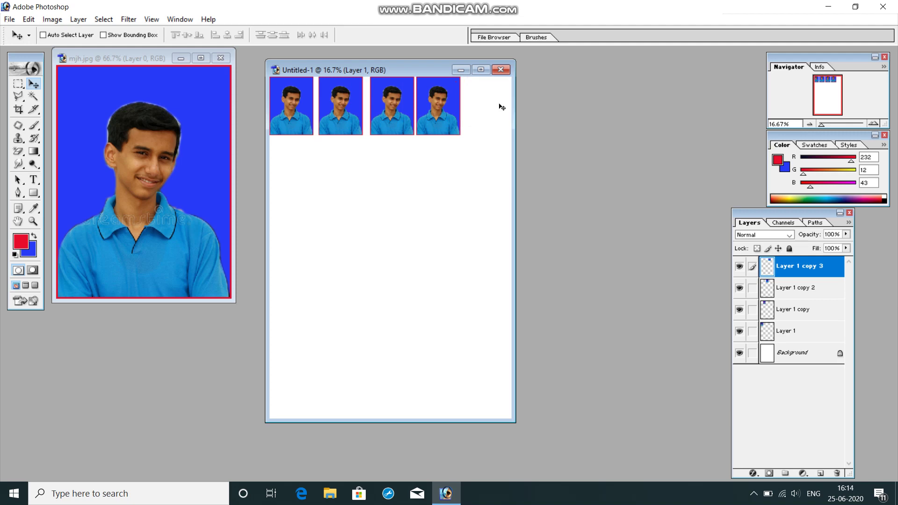
key(Left)
mouse_move(499, 107)
mouse_down()
mouse_move(453, 104)
mouse_move(502, 107)
mouse_up()
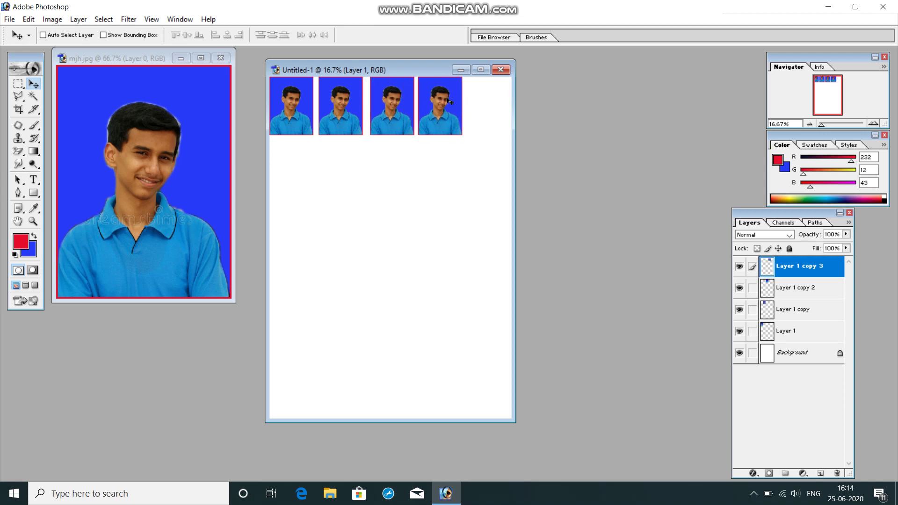
drag(448, 100, 494, 105)
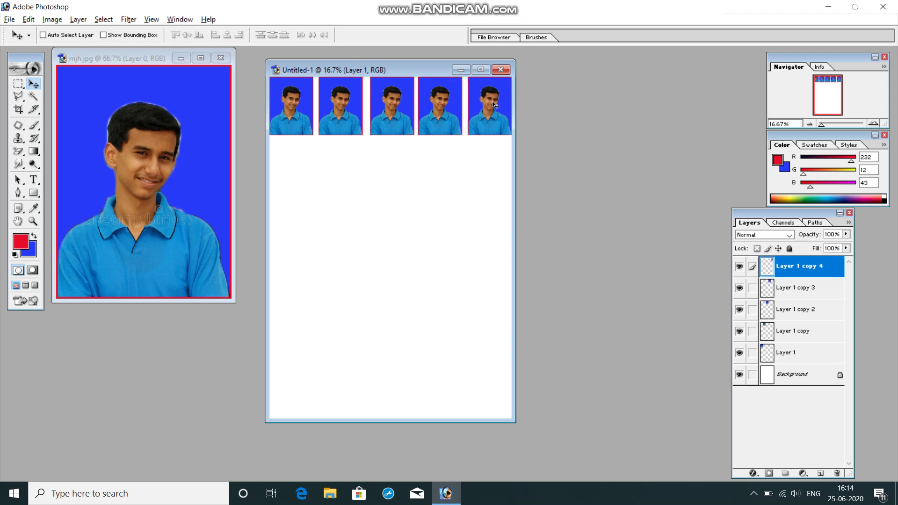
key(shift+Left)
key(shift+Left)
key(shift+Left)
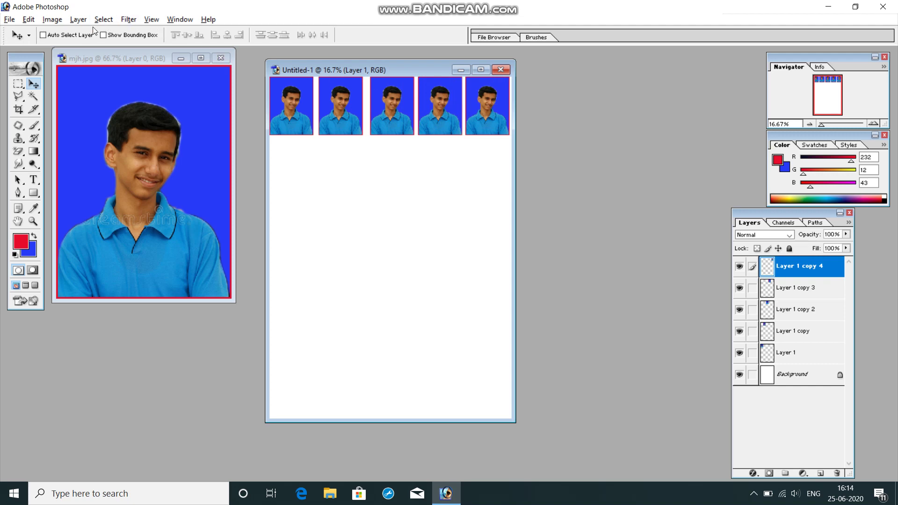
Merge the visible layers into one row and duplicate it as a second row below
click(78, 21)
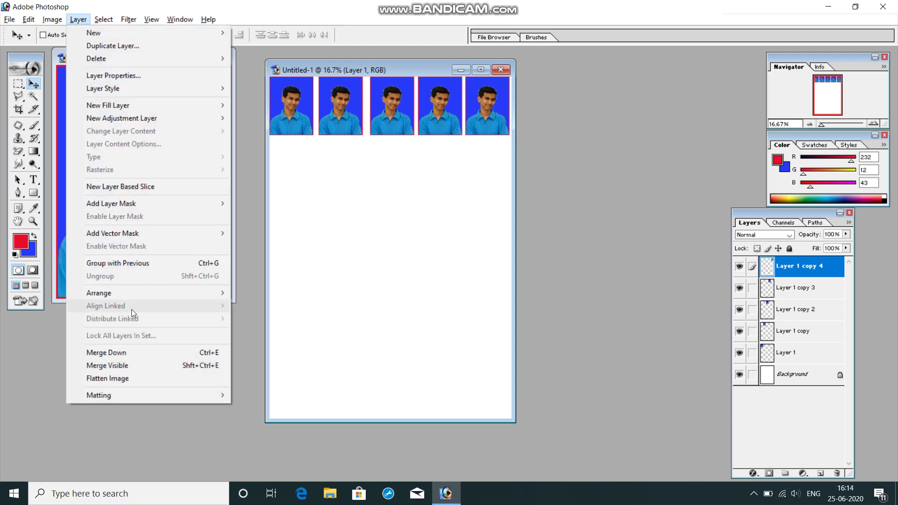
click(116, 365)
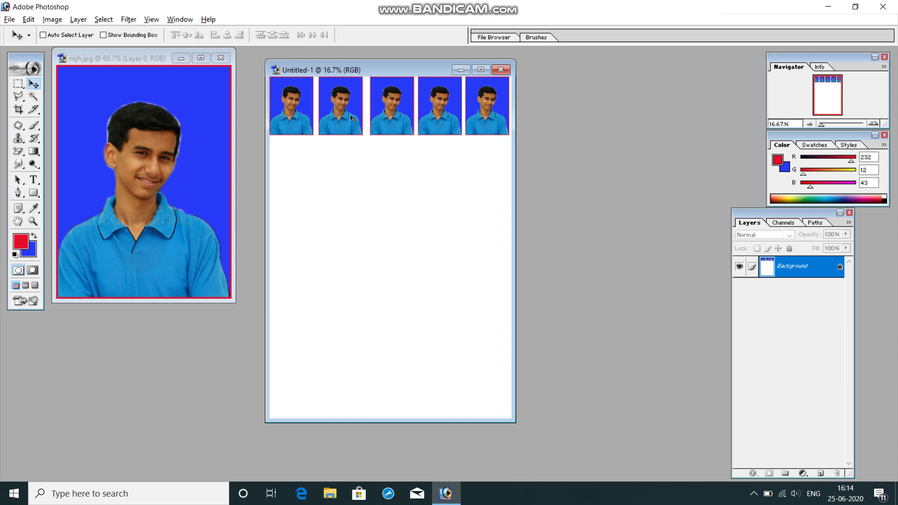
drag(352, 117, 351, 181)
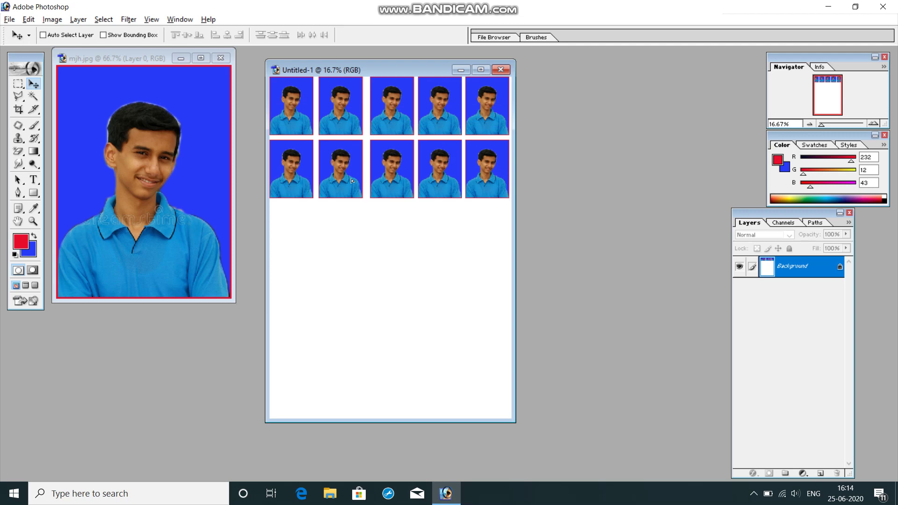
key(ctrl+j)
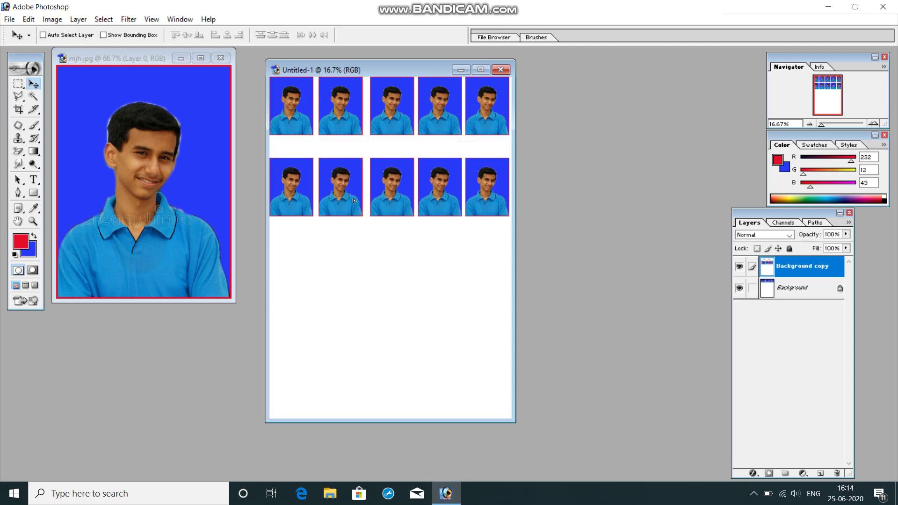
drag(353, 181, 354, 185)
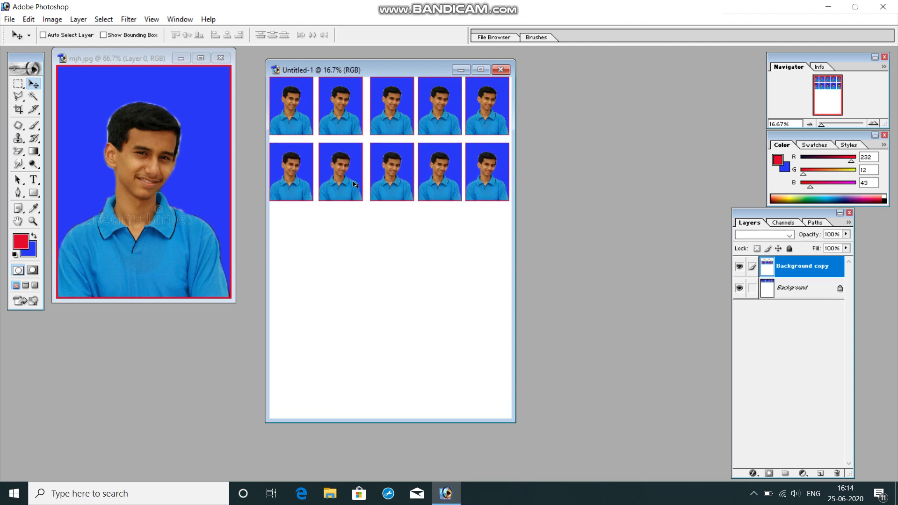
Add third, fourth and fifth evenly spaced rows, then open Bandicam from the system tray
drag(354, 185, 354, 247)
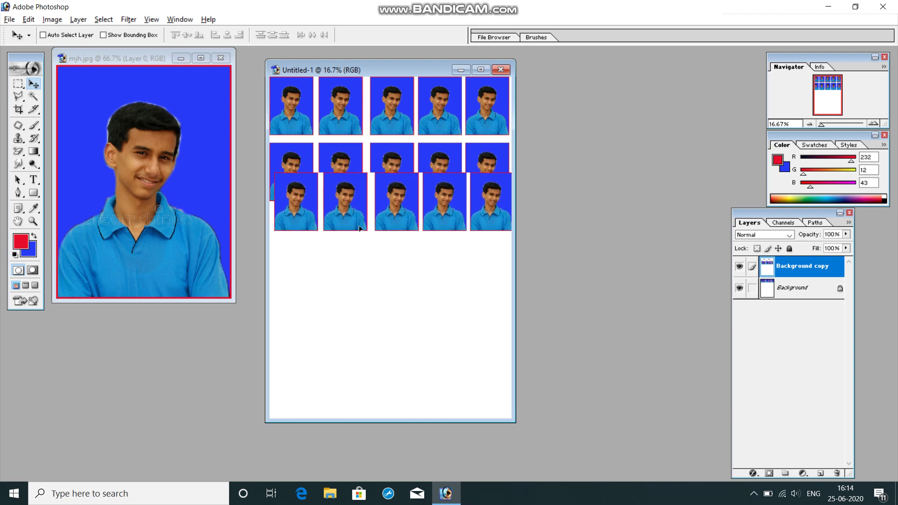
key(ctrl+j)
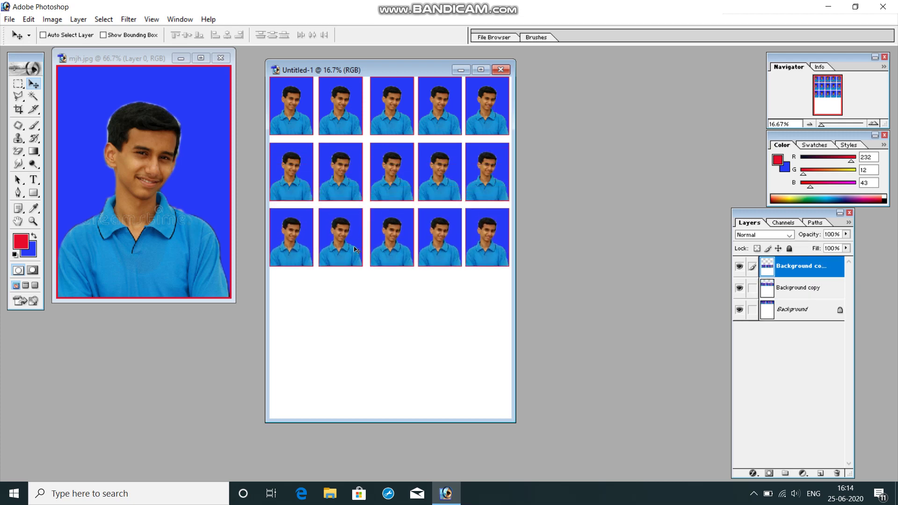
drag(354, 249, 357, 251)
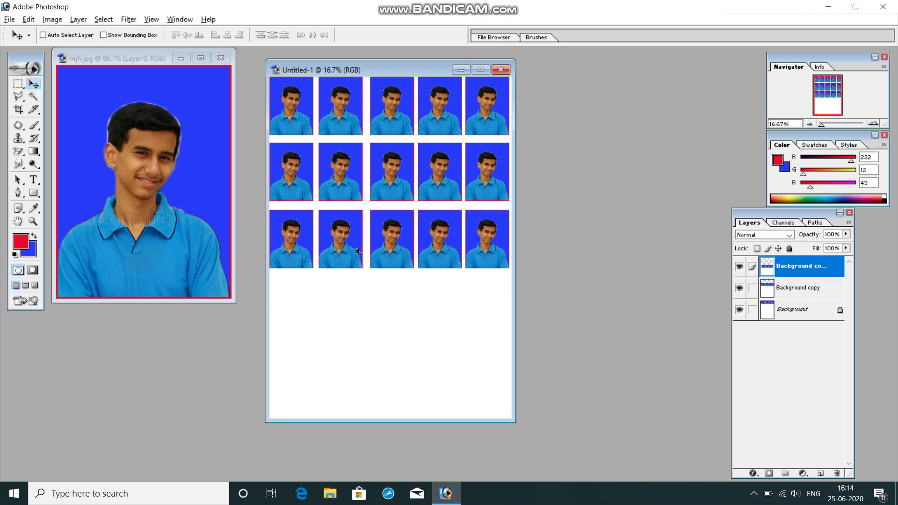
drag(357, 251, 358, 317)
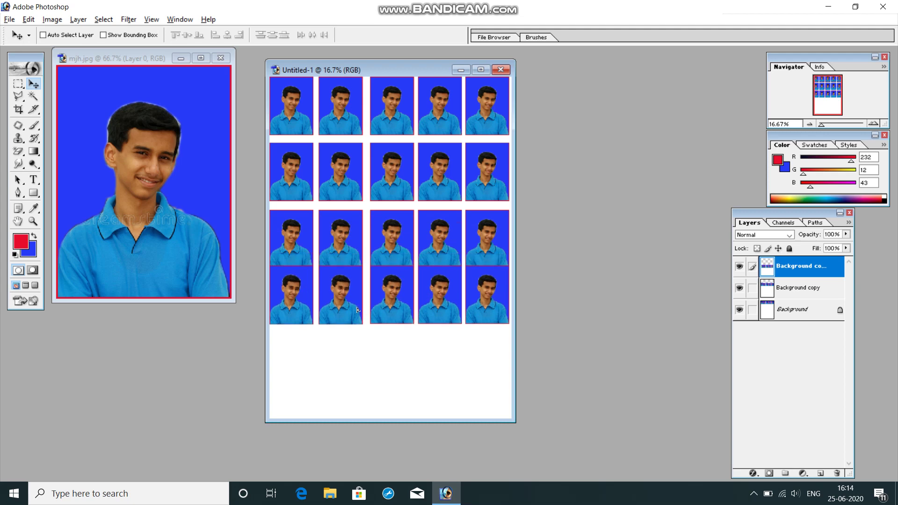
key(ctrl+j)
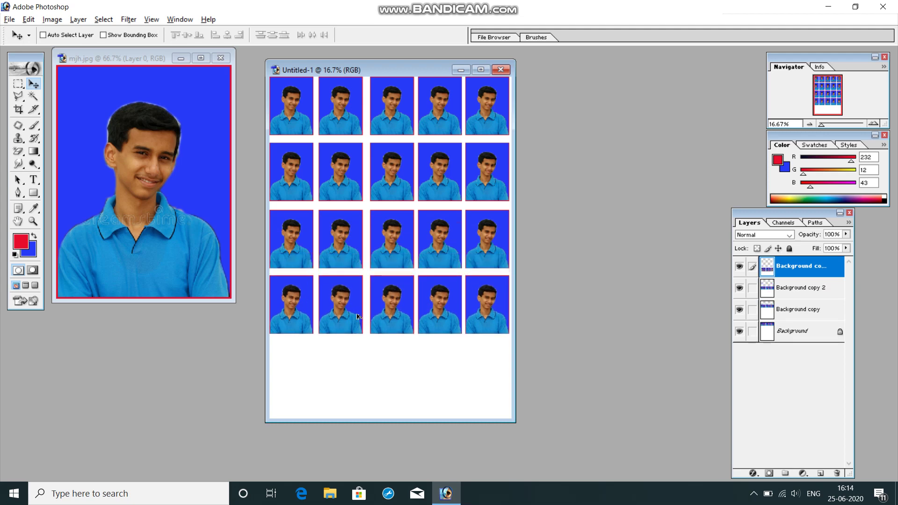
drag(357, 317, 362, 387)
key(ctrl+j)
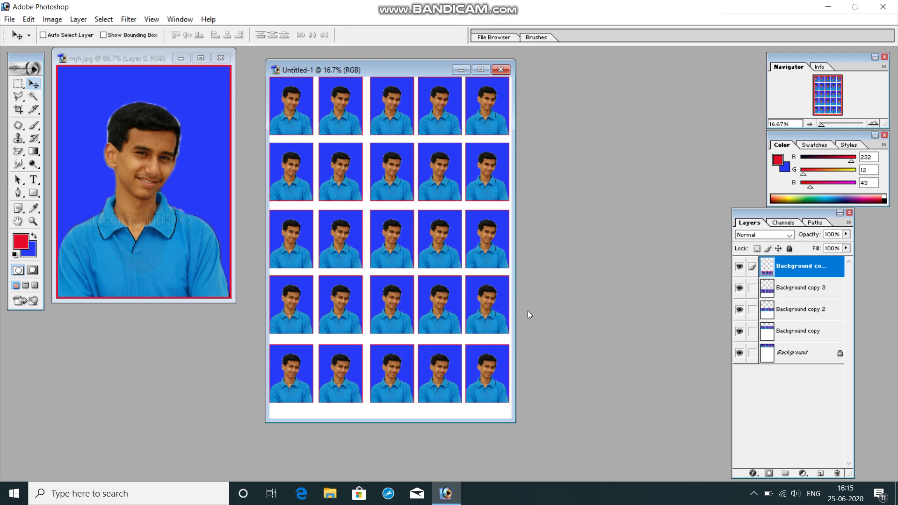
click(753, 494)
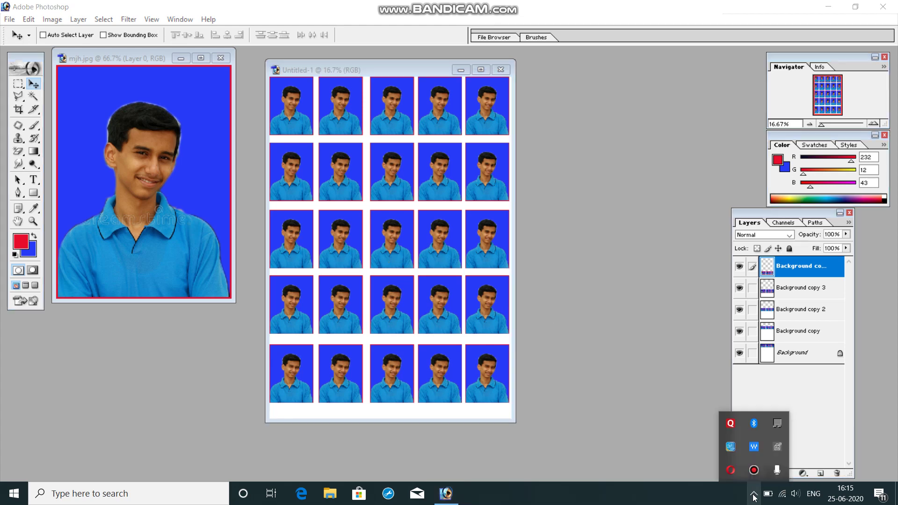
click(754, 471)
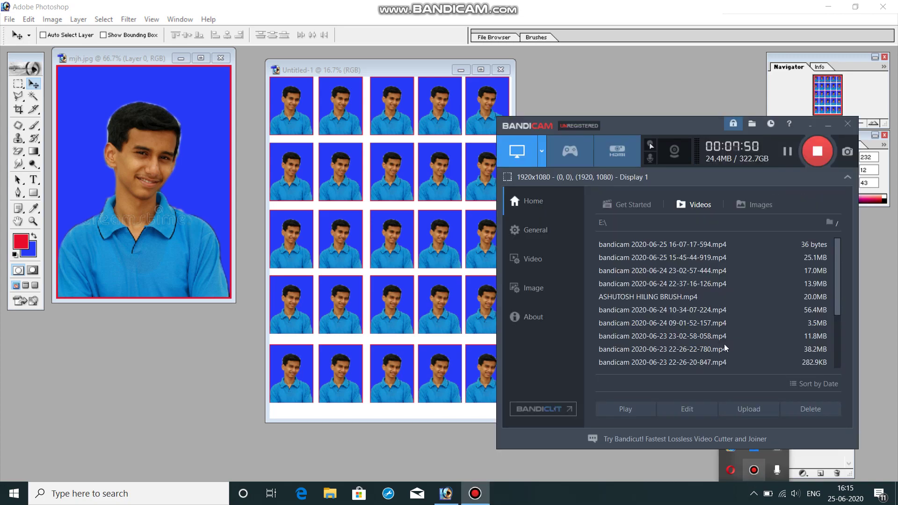